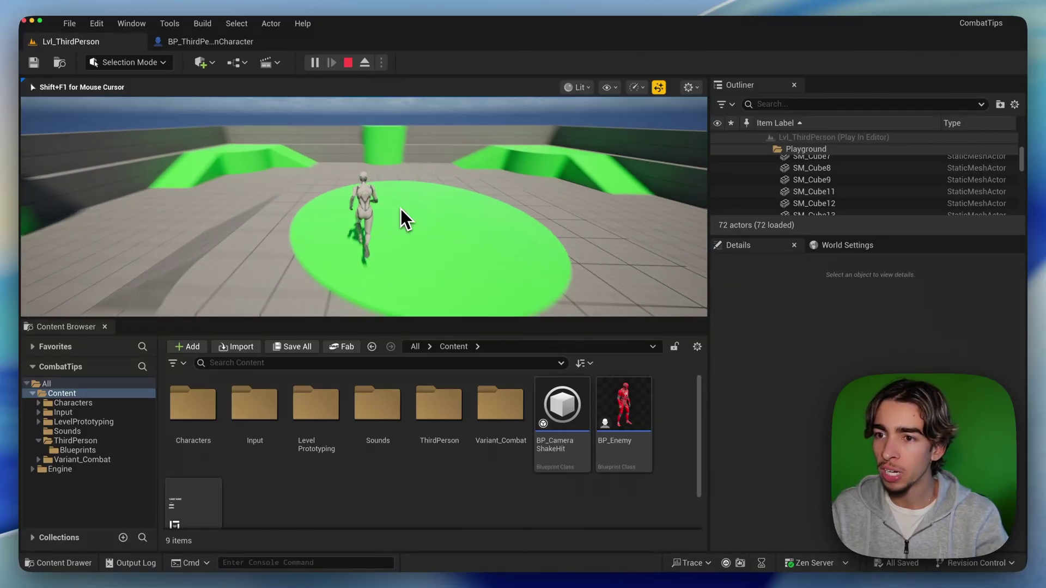
- Run and jump the character around the level to check its movement speed and animation, ending the play session
key("w")
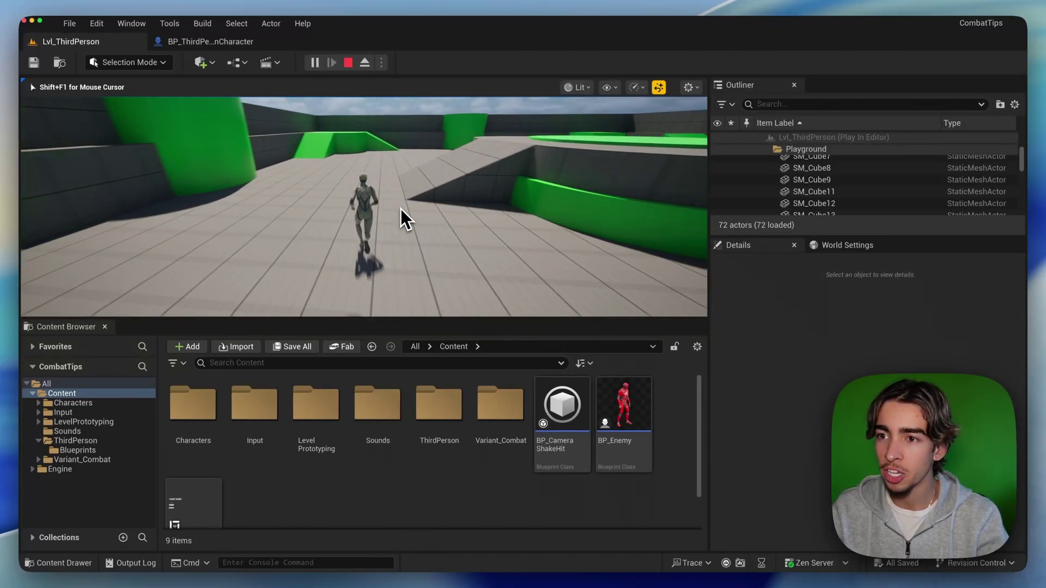
key("w")
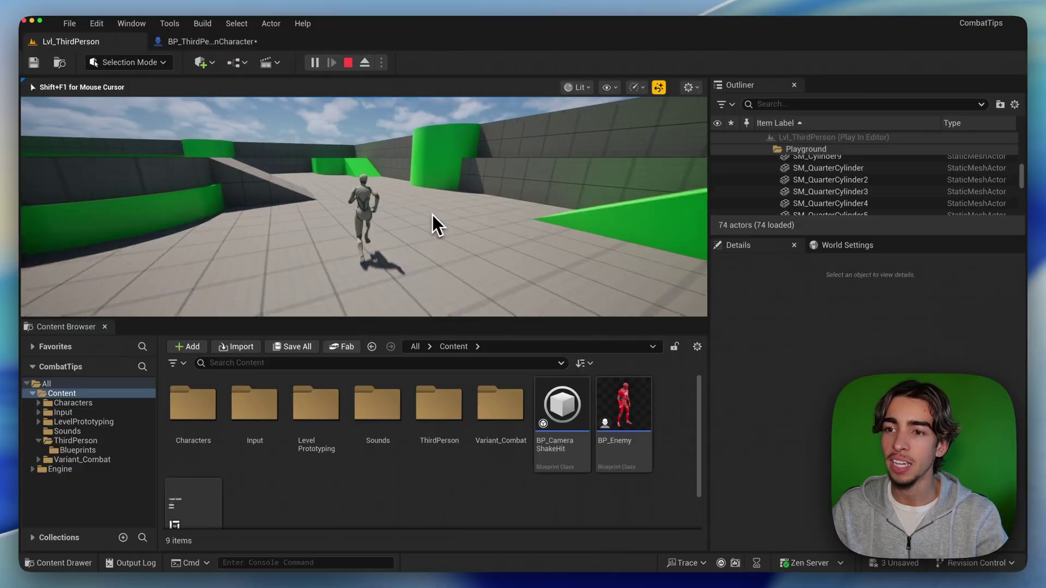
key("w")
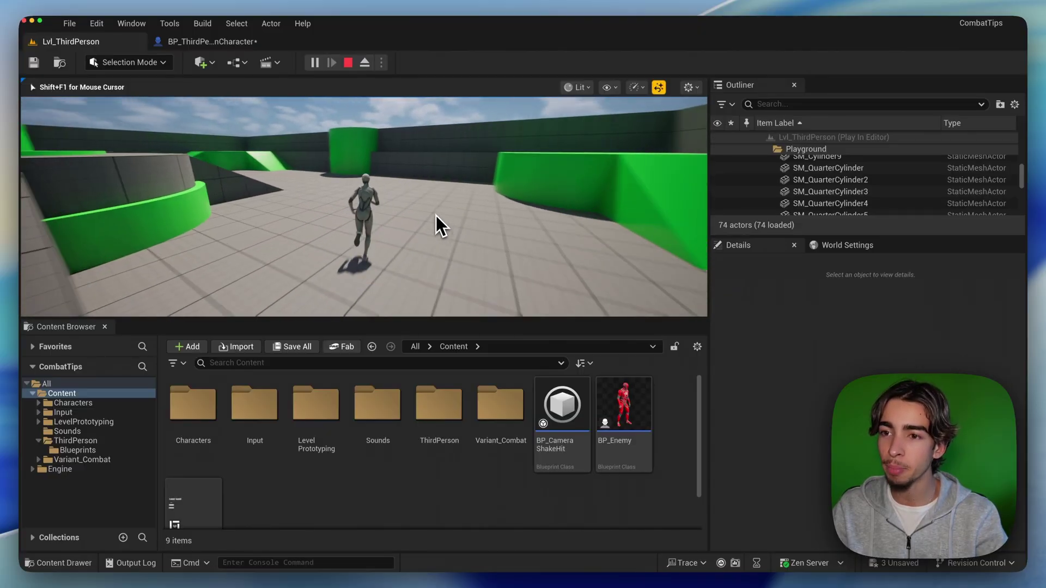
key("w")
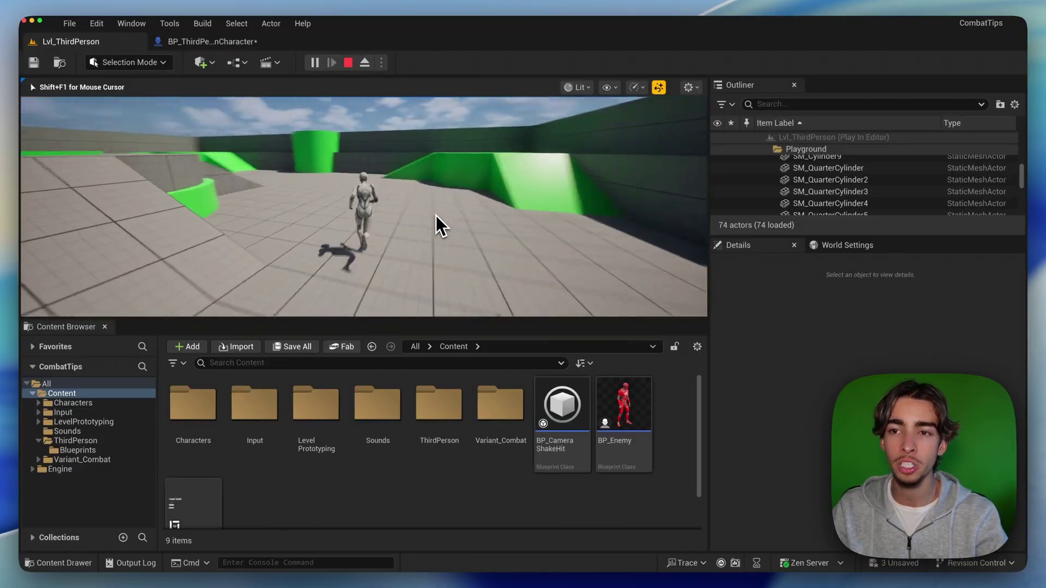
key("w")
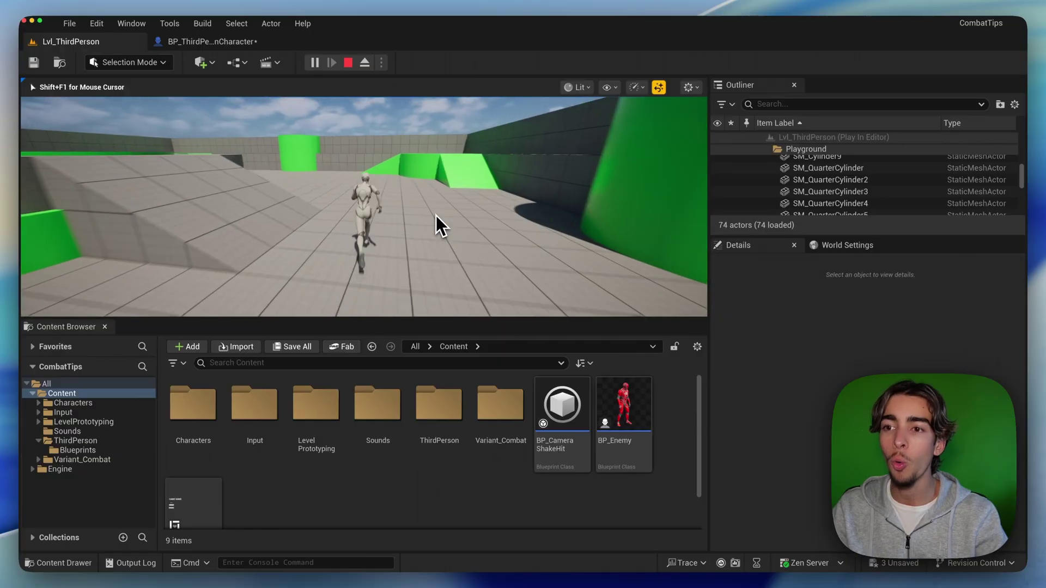
key("w")
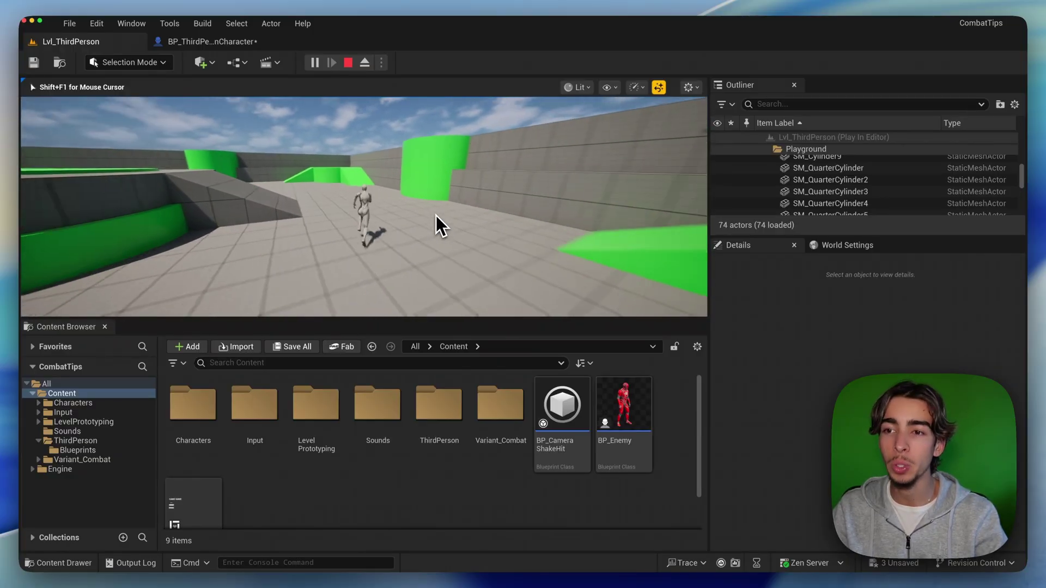
key("w")
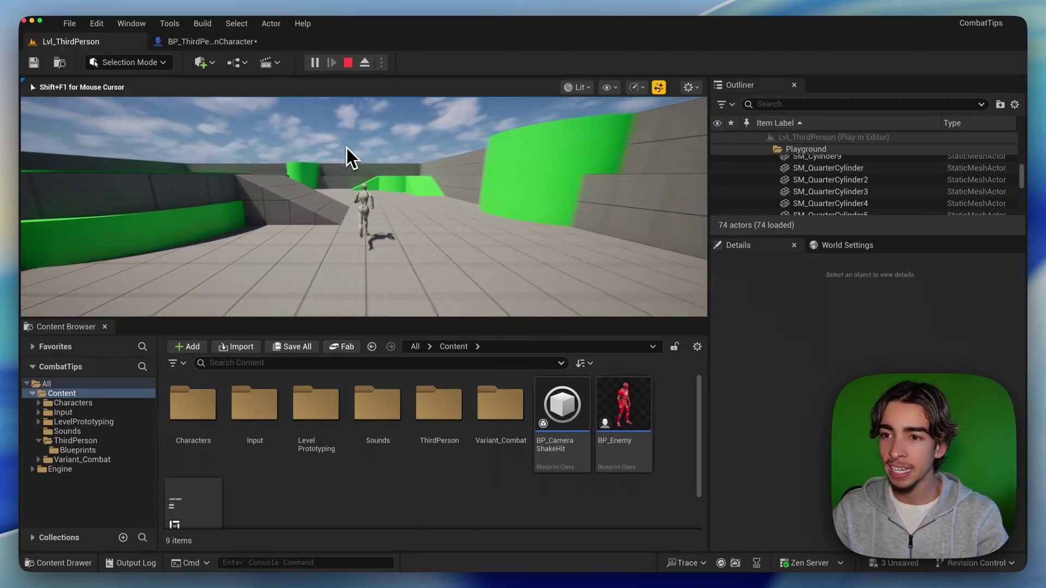
key("w")
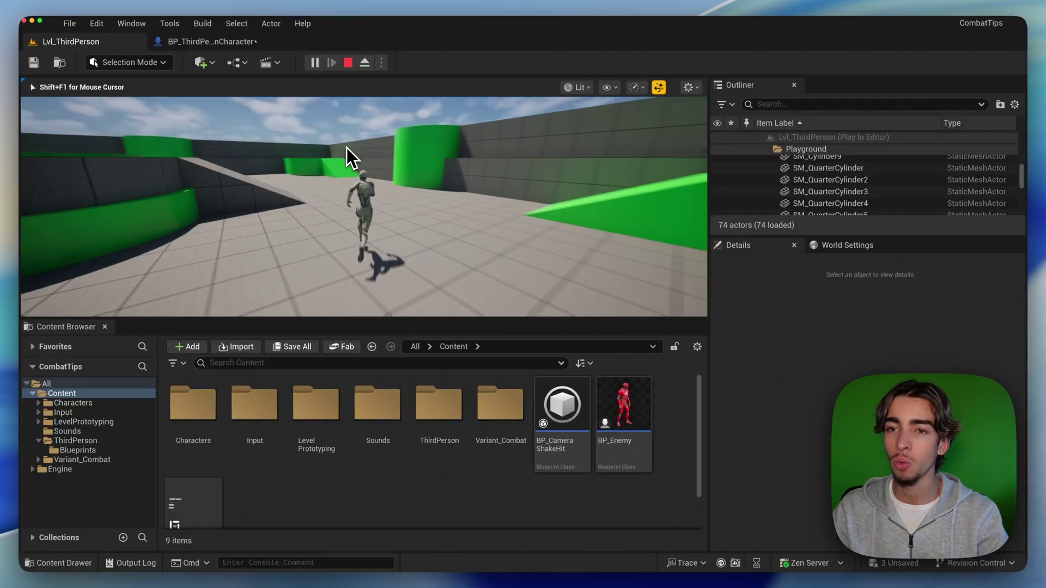
key("w")
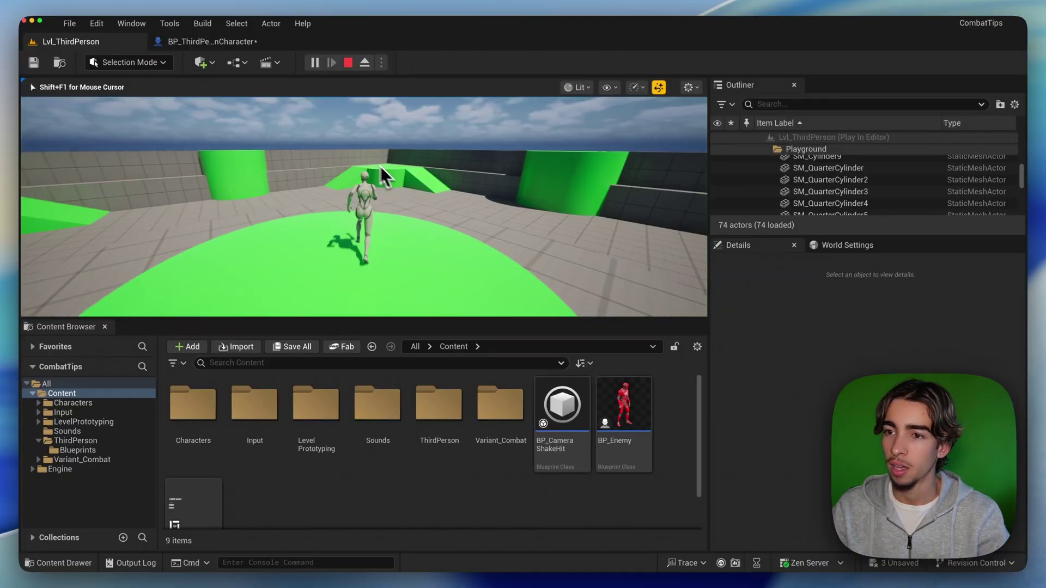
key("w")
key("space")
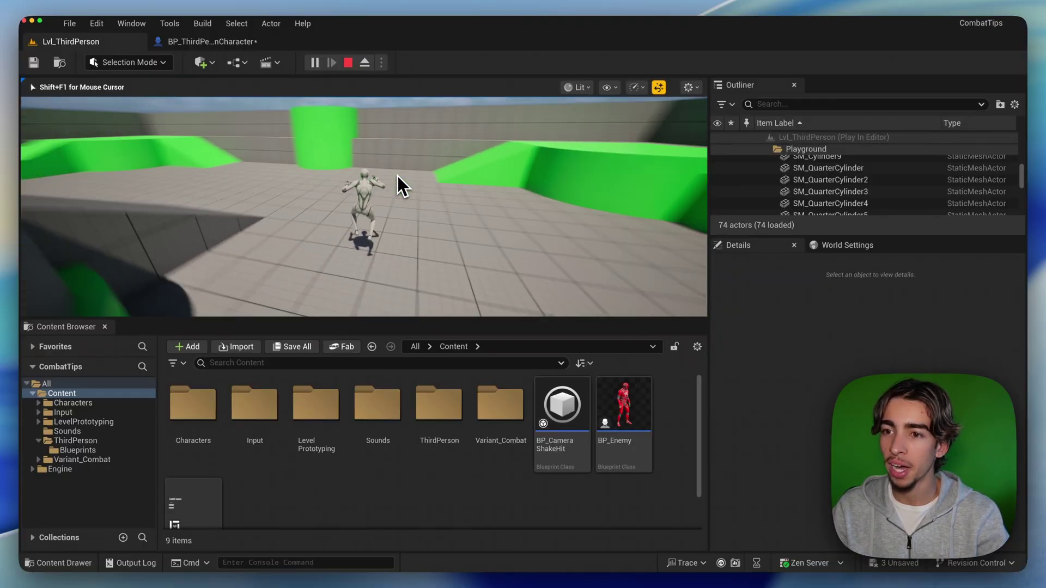
key("w")
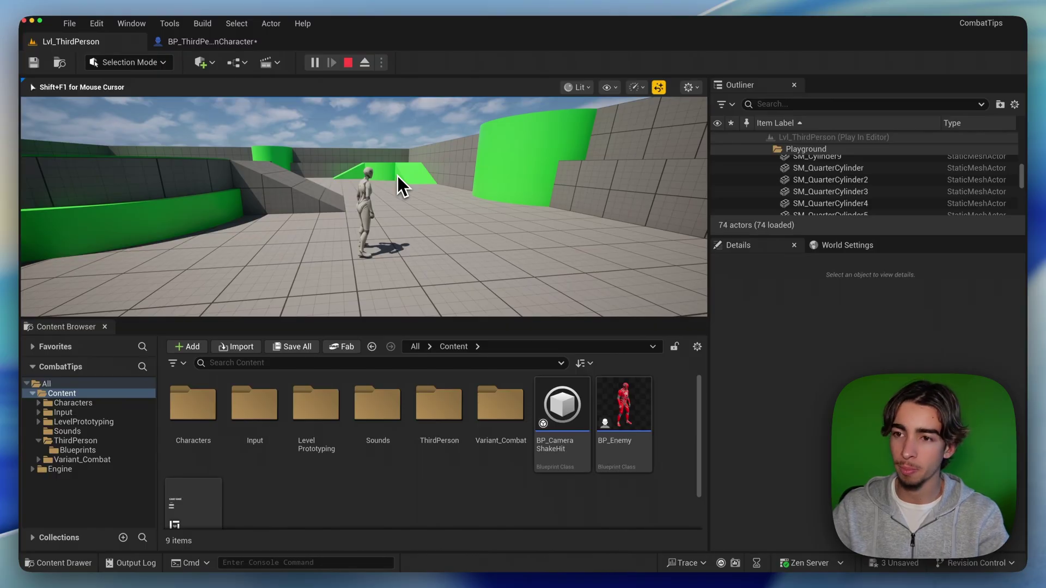
key("w")
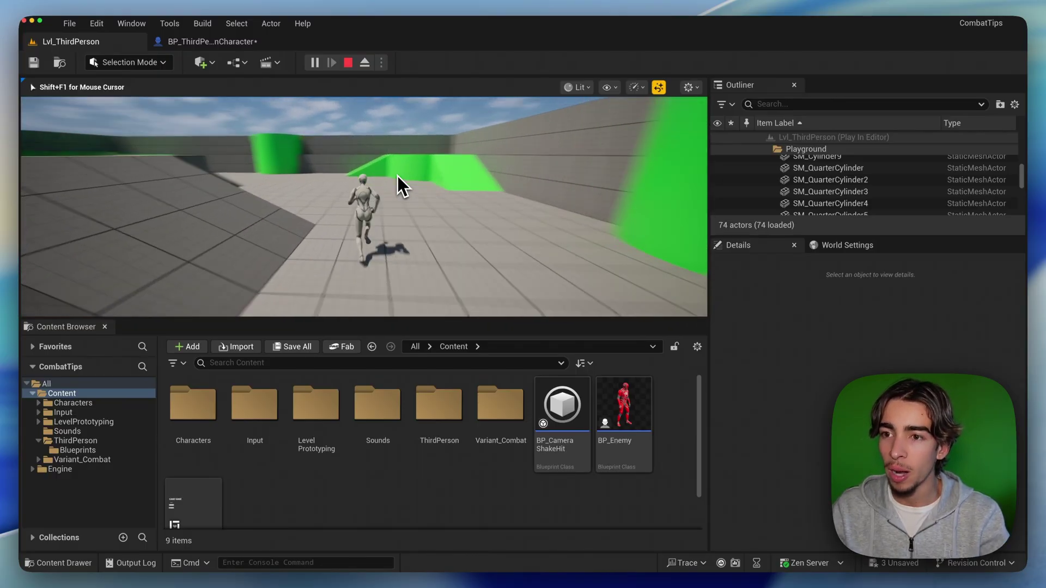
key("w")
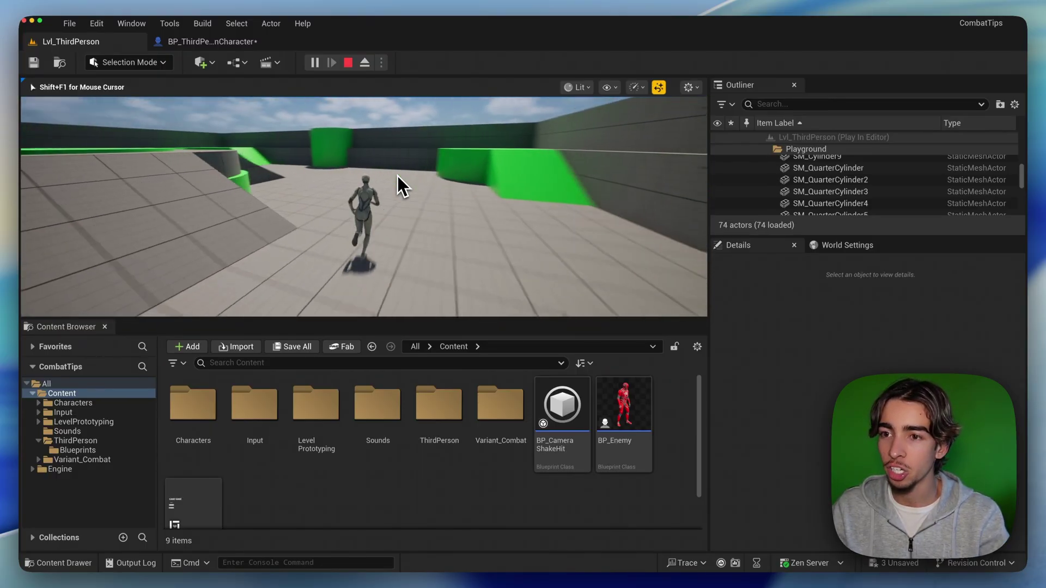
key("w")
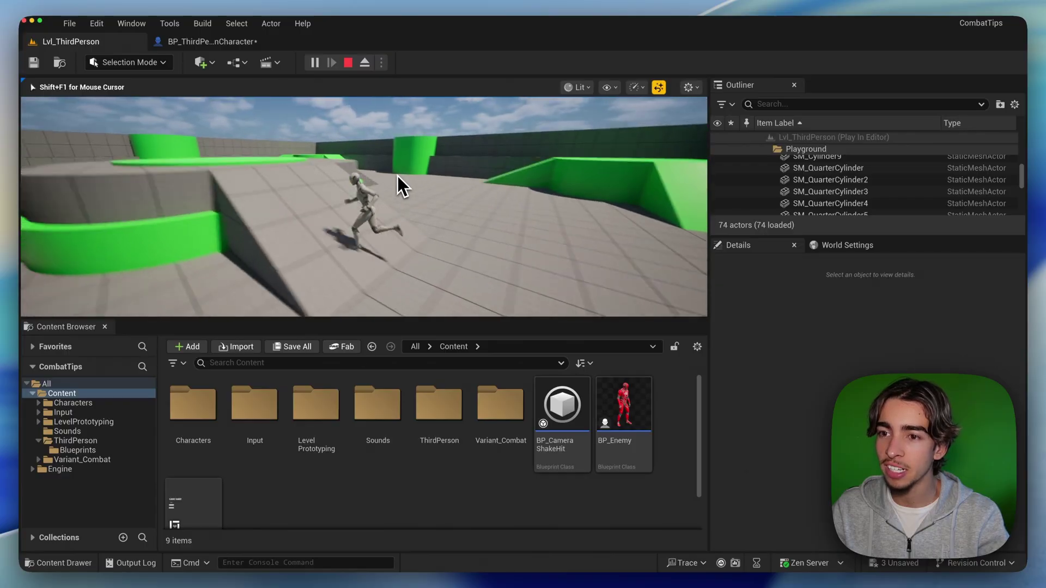
key("w")
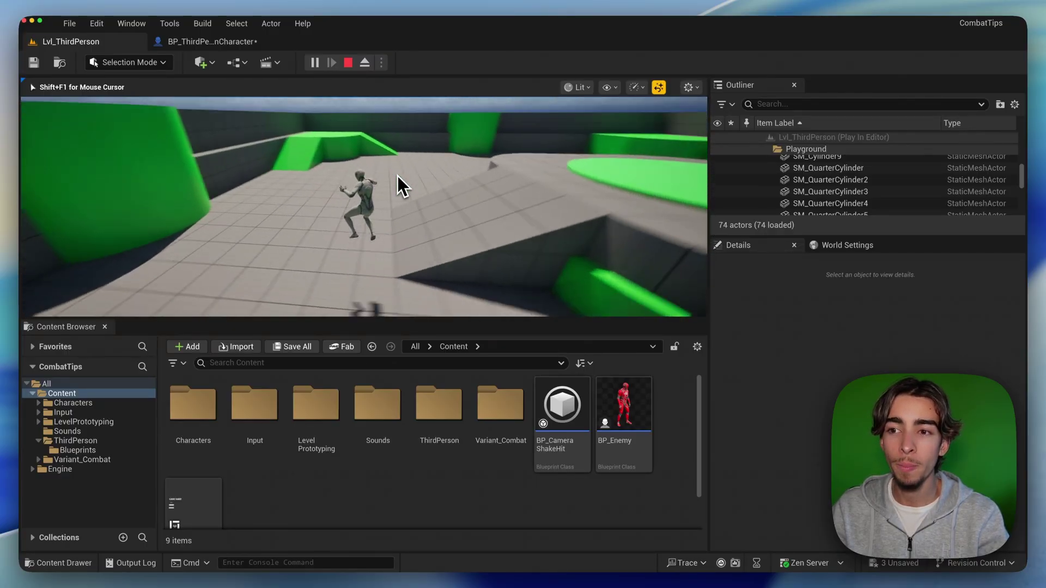
key("w")
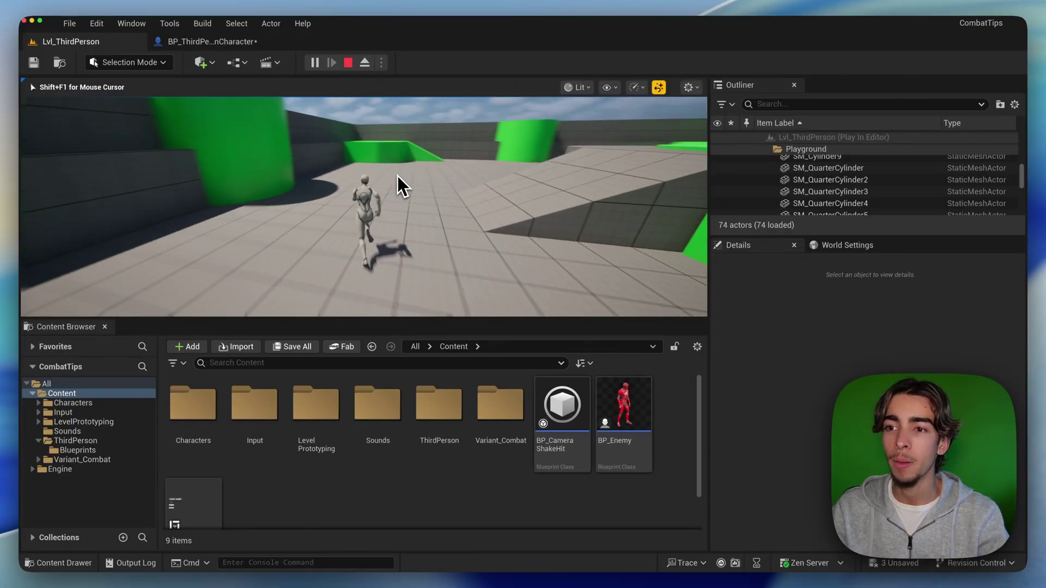
key("w")
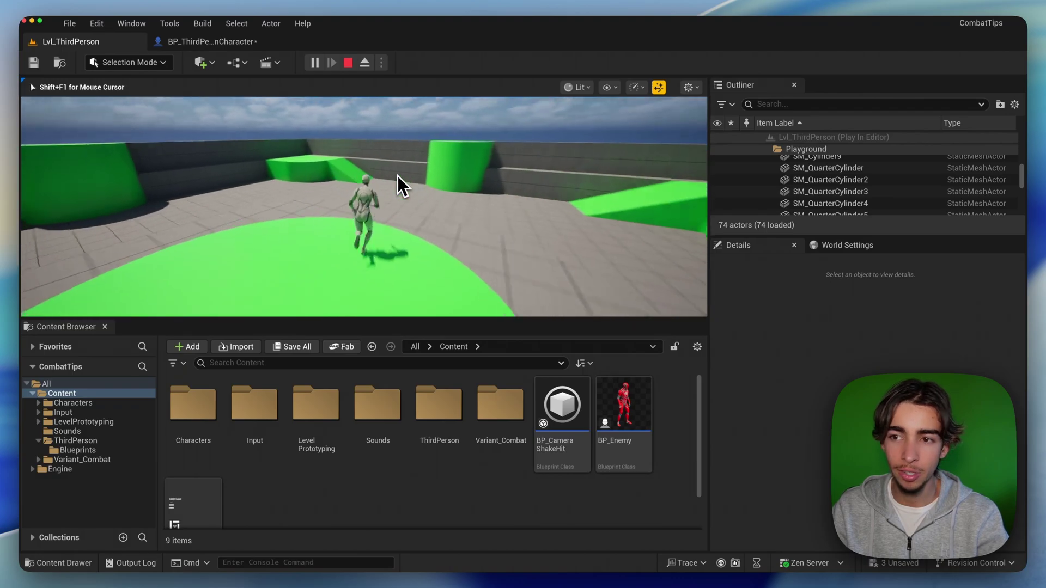
key("w")
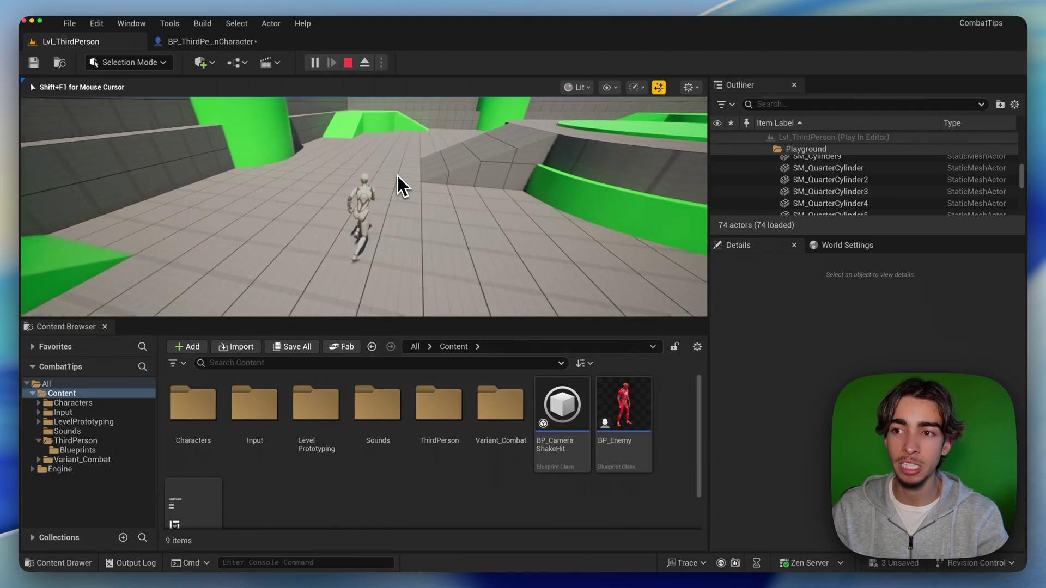
key("w")
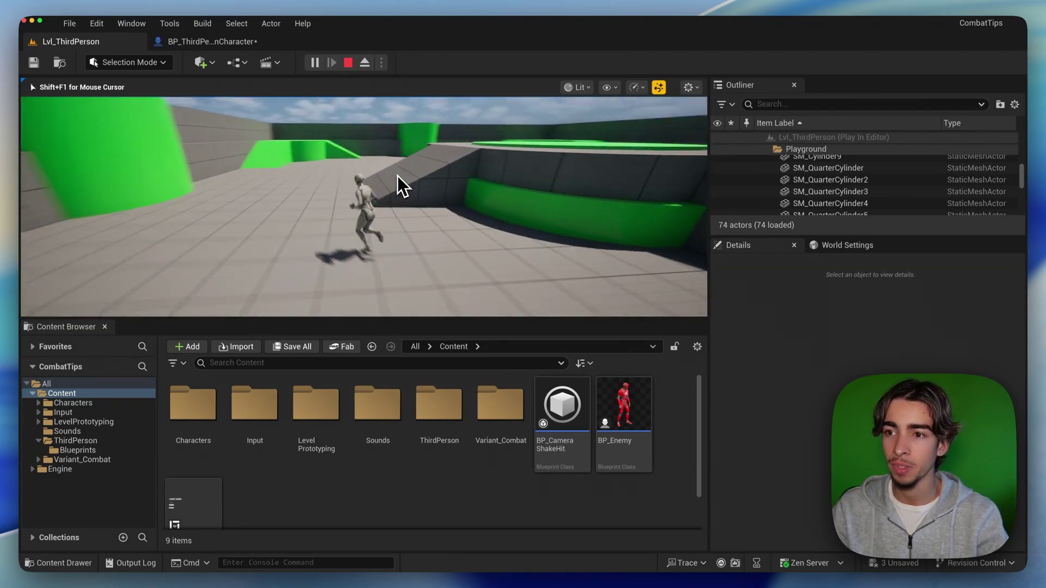
key("w")
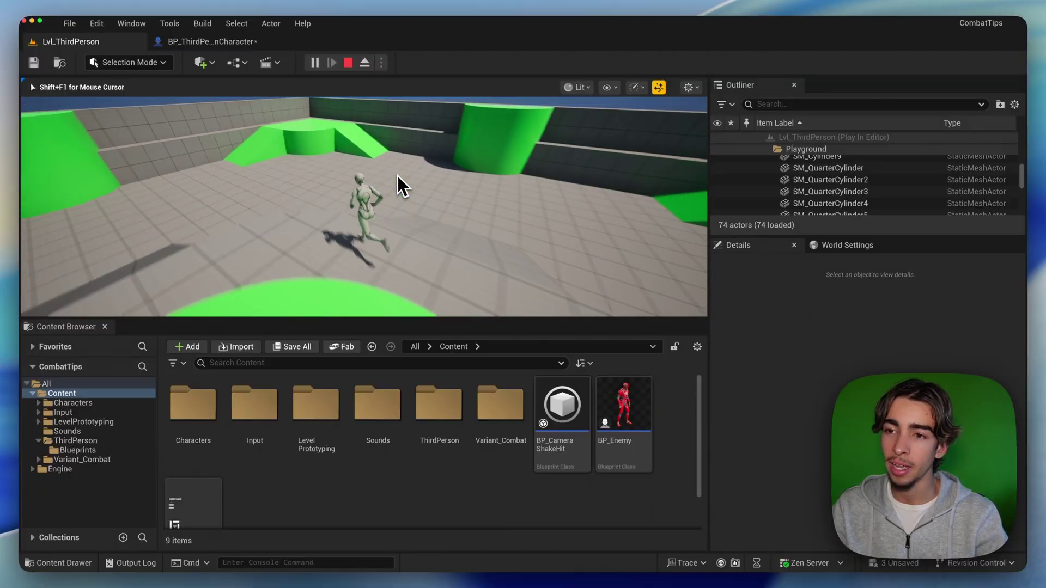
key("w")
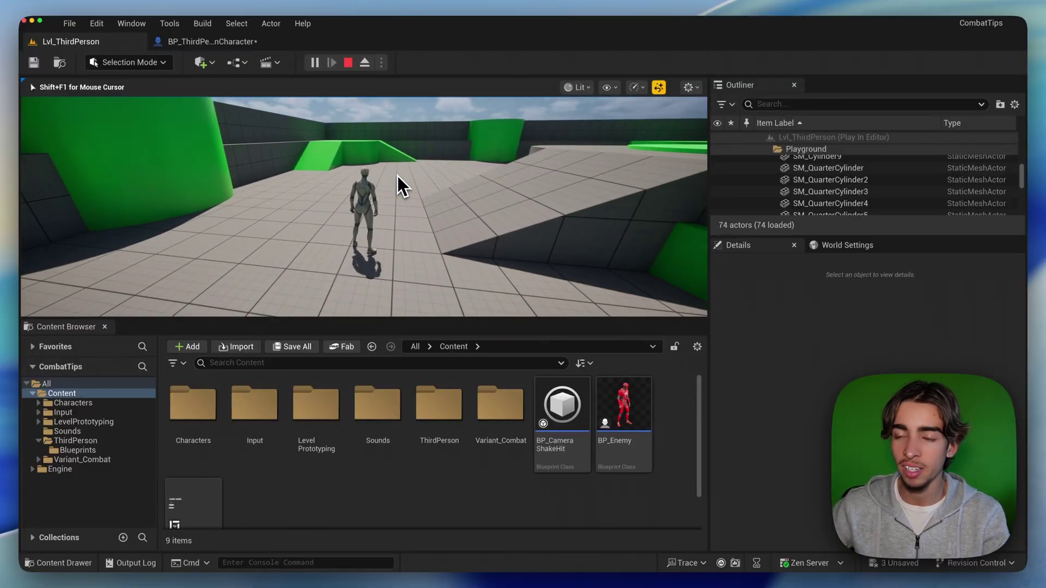
key("Escape")
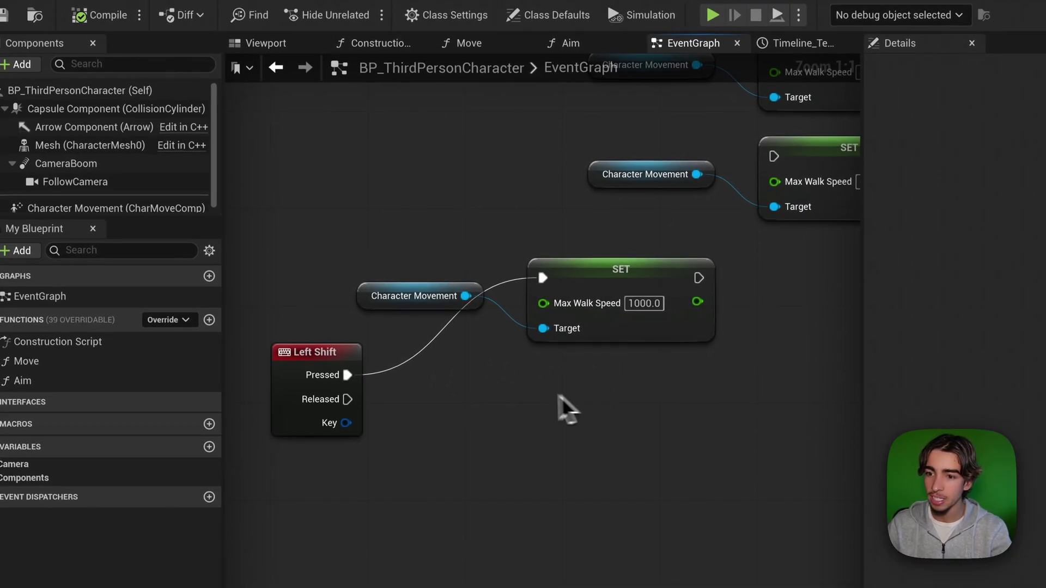
- In the character blueprint's event graph, set the Max Walk Speed triggered by Left Shift to 800
scroll(551, 409, "down", 2)
right_click_drag(481, 374, 410, 447)
left_click_drag(267, 444, 388, 200)
left_click_drag(350, 339, 498, 460)
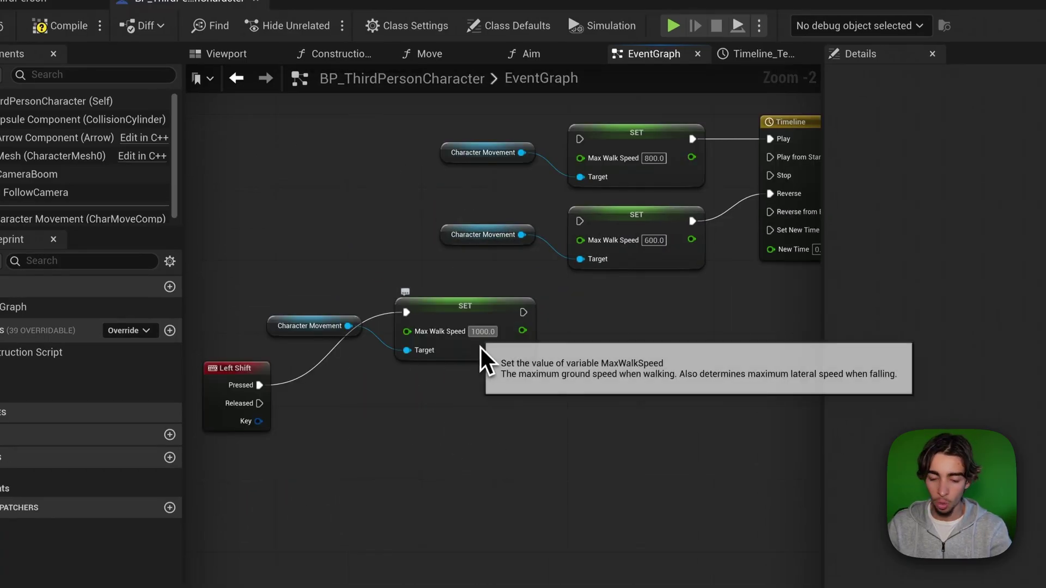
left_click(484, 332)
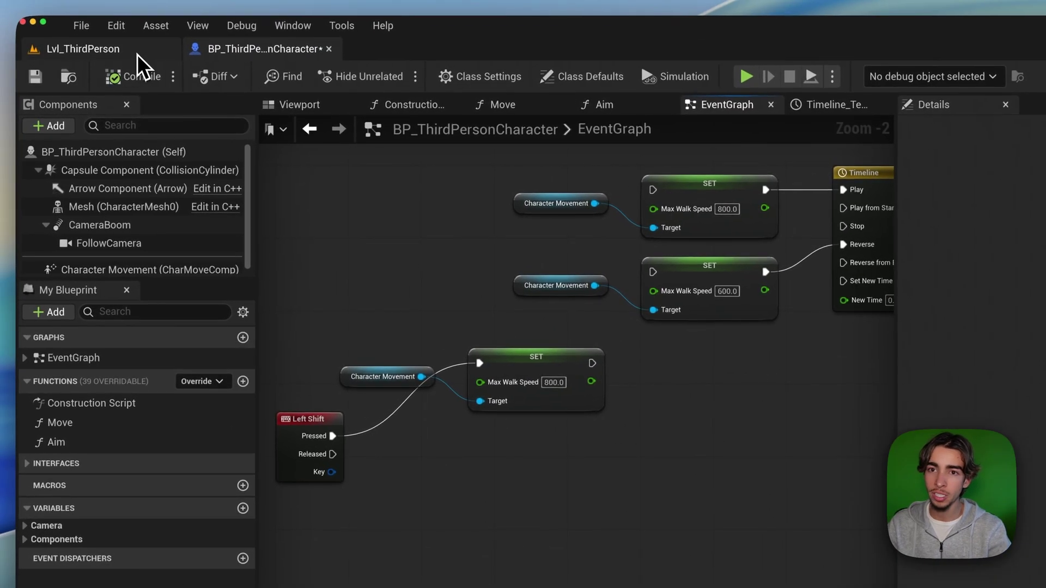
- Play-test the level by running the character with the changed sprint speed, and stop the session
left_click(140, 66)
left_click(398, 76)
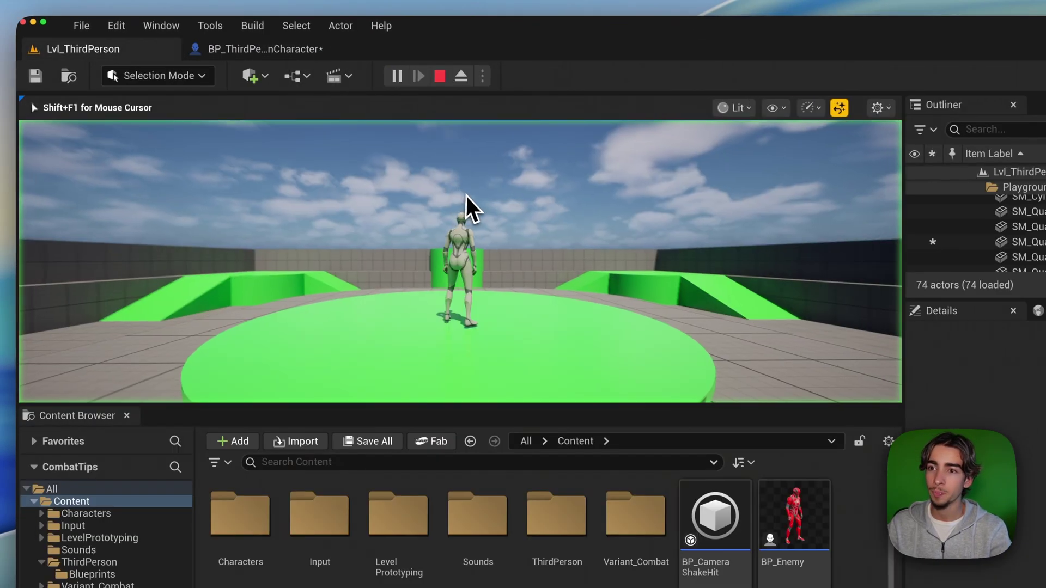
key("w")
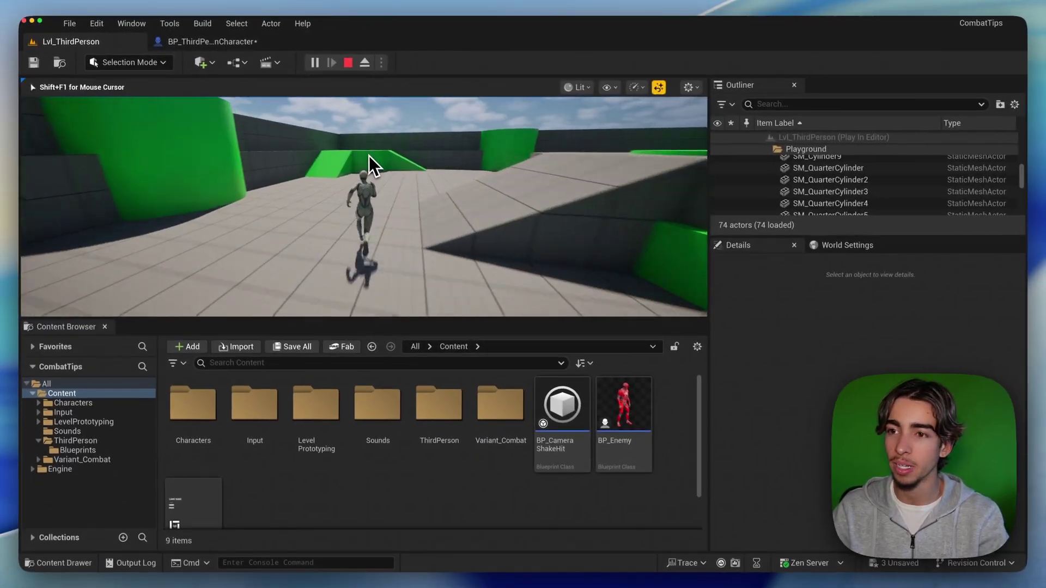
key("Escape")
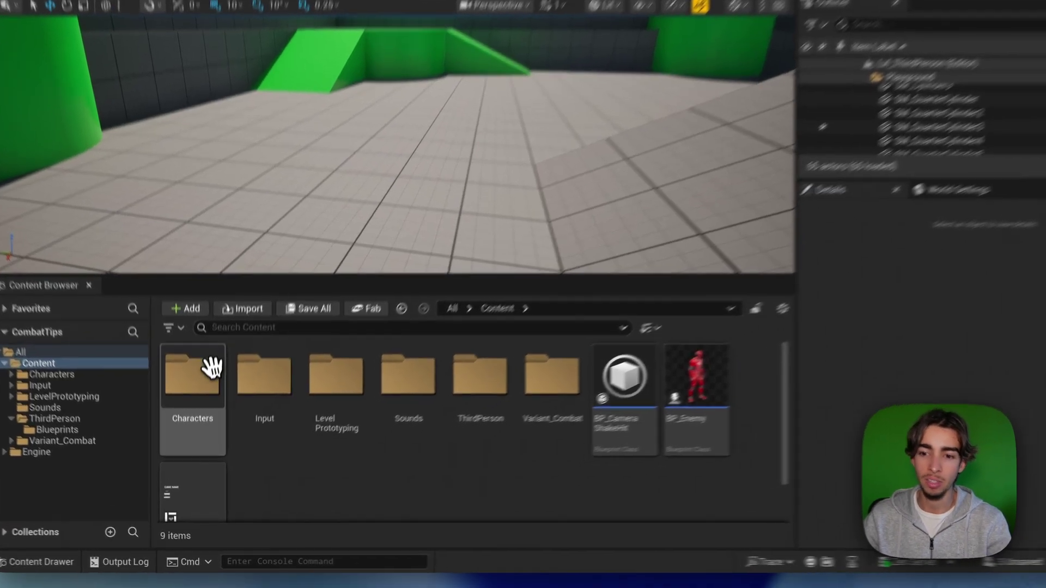
- Open the MF_Unarmed_Jog_Fwd animation from Characters > Mannequins > Anims > Unarmed > Jog
double_click(208, 396)
double_click(206, 399)
left_click(207, 351)
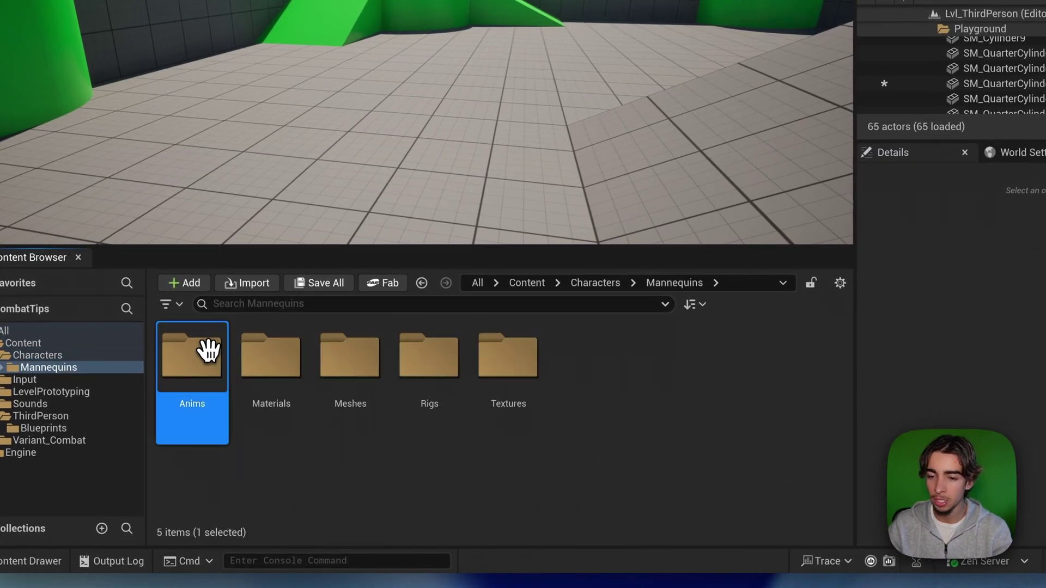
double_click(207, 351)
double_click(433, 376)
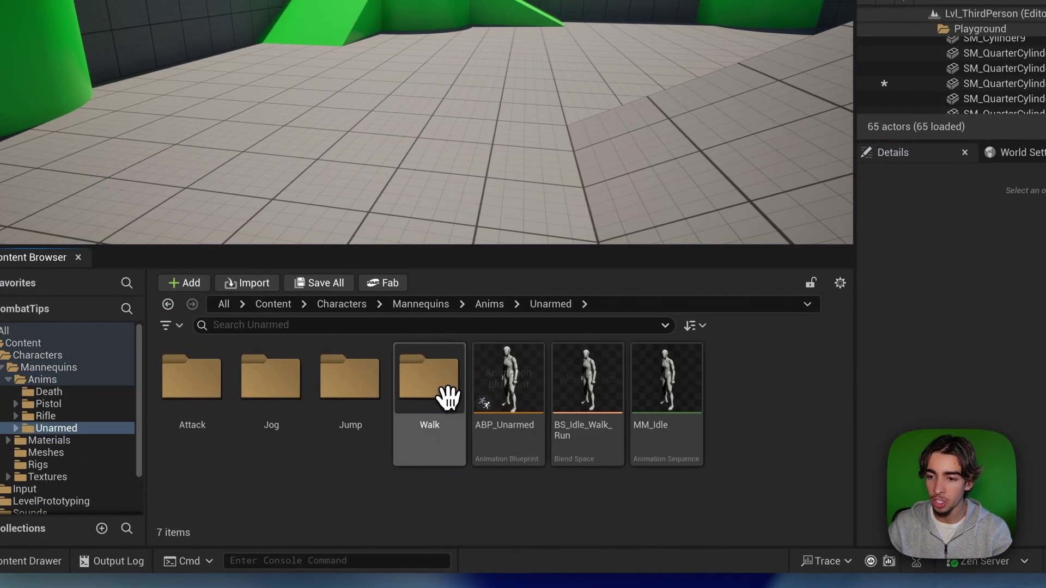
double_click(277, 426)
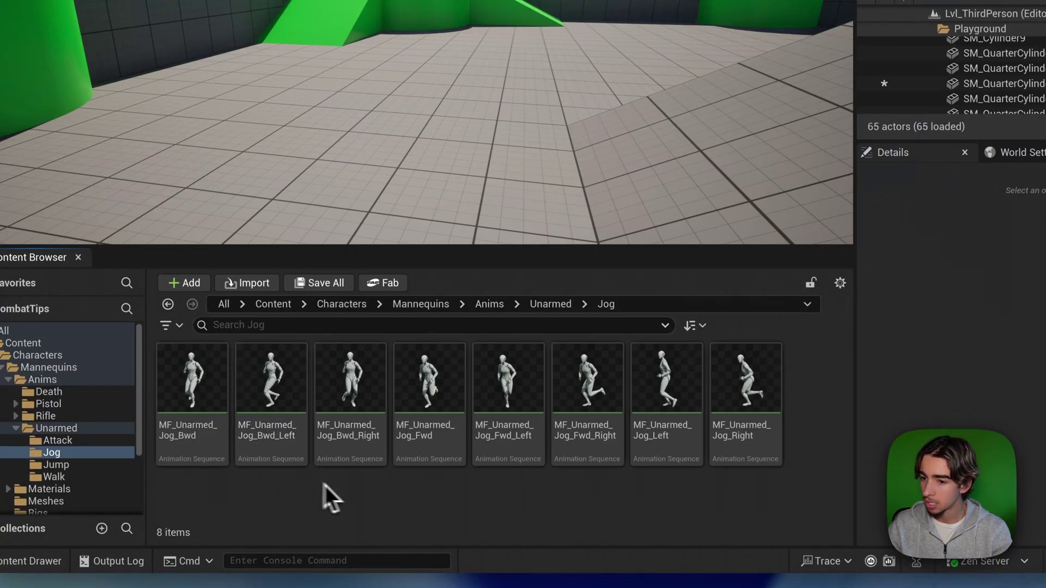
double_click(431, 395)
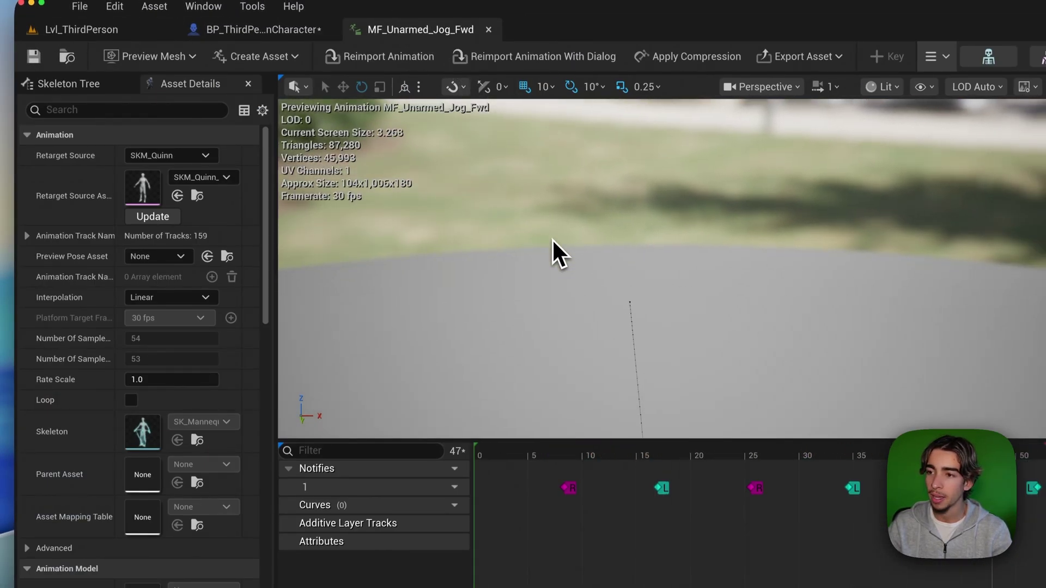
- Try Rate Scale values of 2 and 1.5 on the forward jog animation
left_click(161, 380)
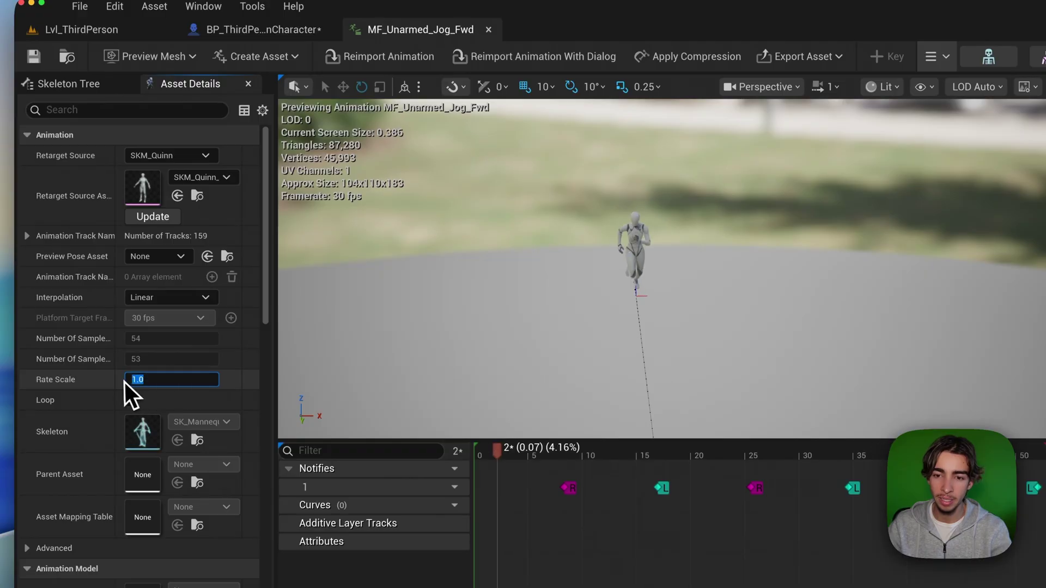
type("2")
key("Return")
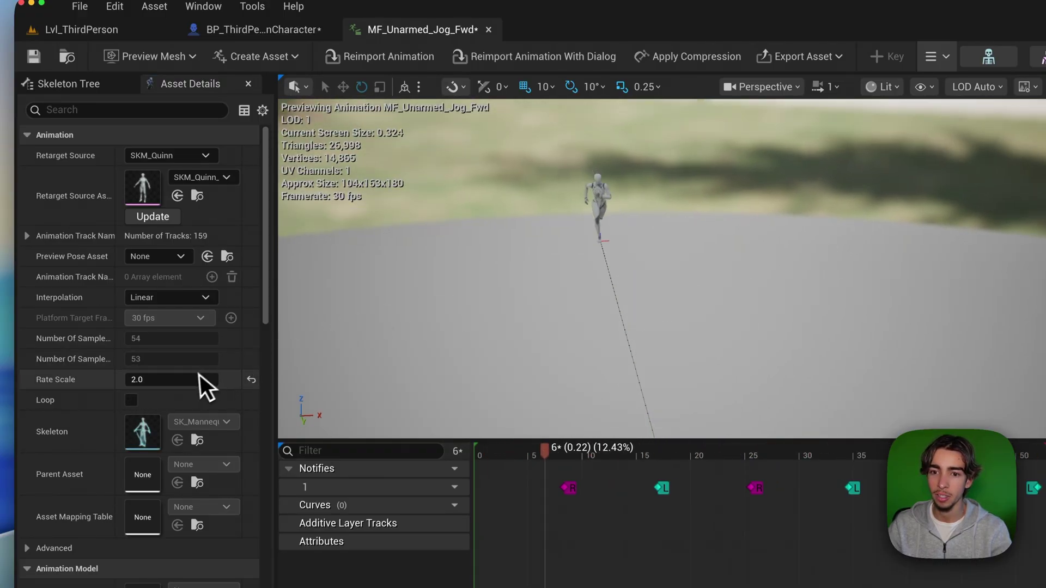
left_click(194, 373)
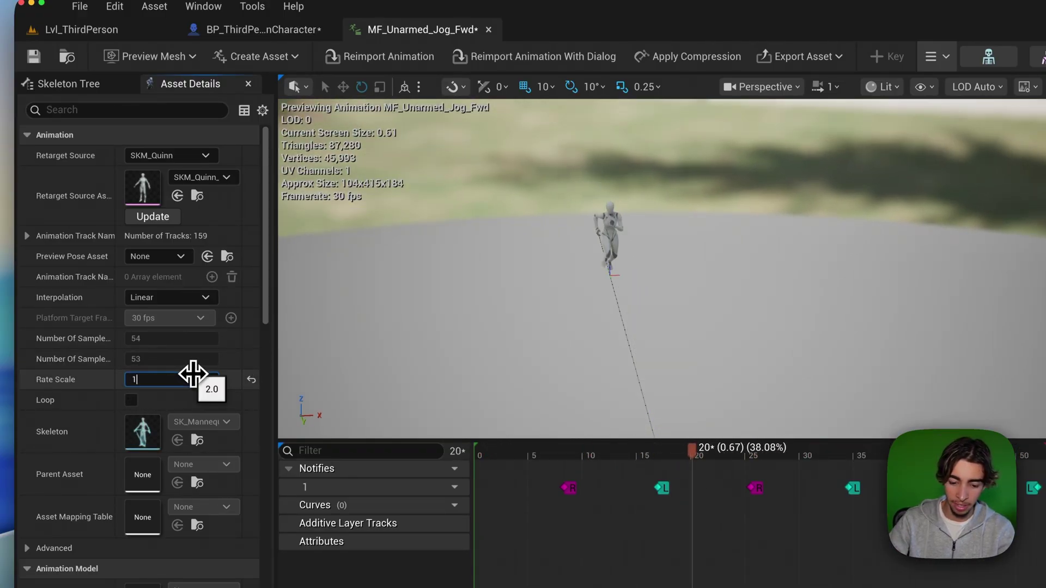
type("1.5")
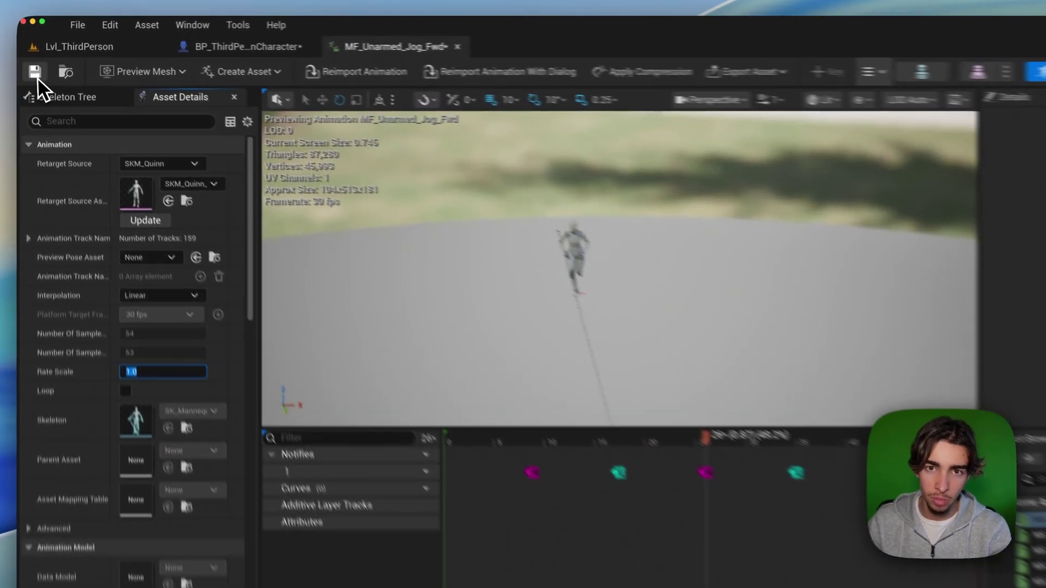
- Save the forward jog animation, and play-test the character's running in the level
left_click(33, 62)
left_click(384, 42)
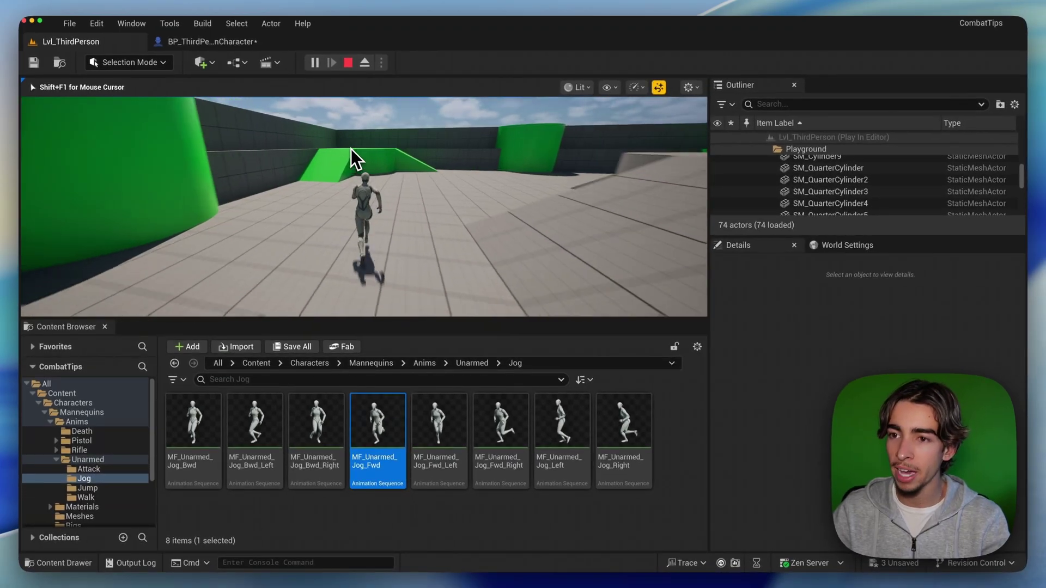
key("w")
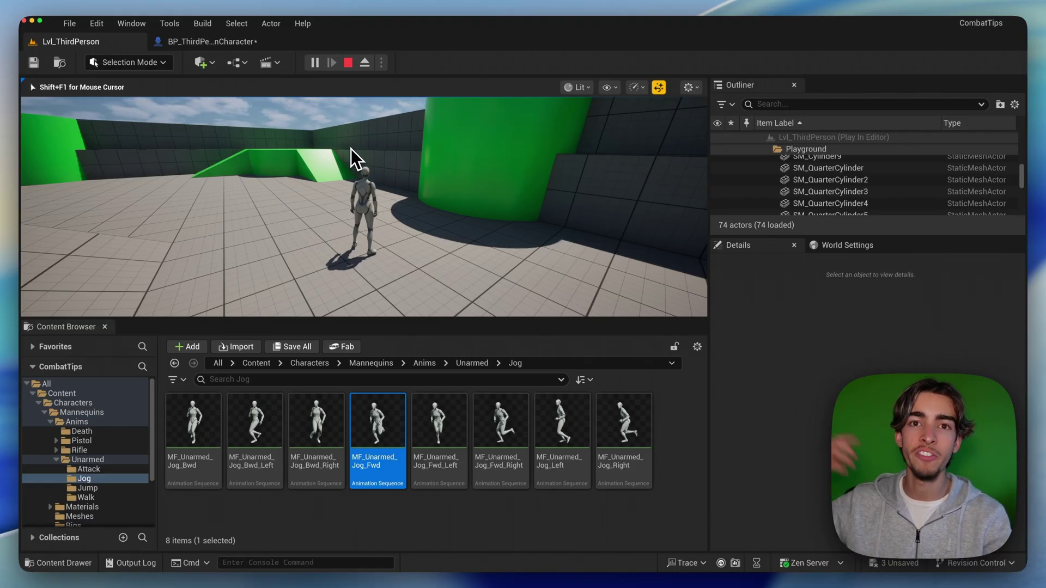
key("Escape")
- Try a Target Arm Length of 800 on the character blueprint's CameraBoom, and undo the change
left_click(201, 44)
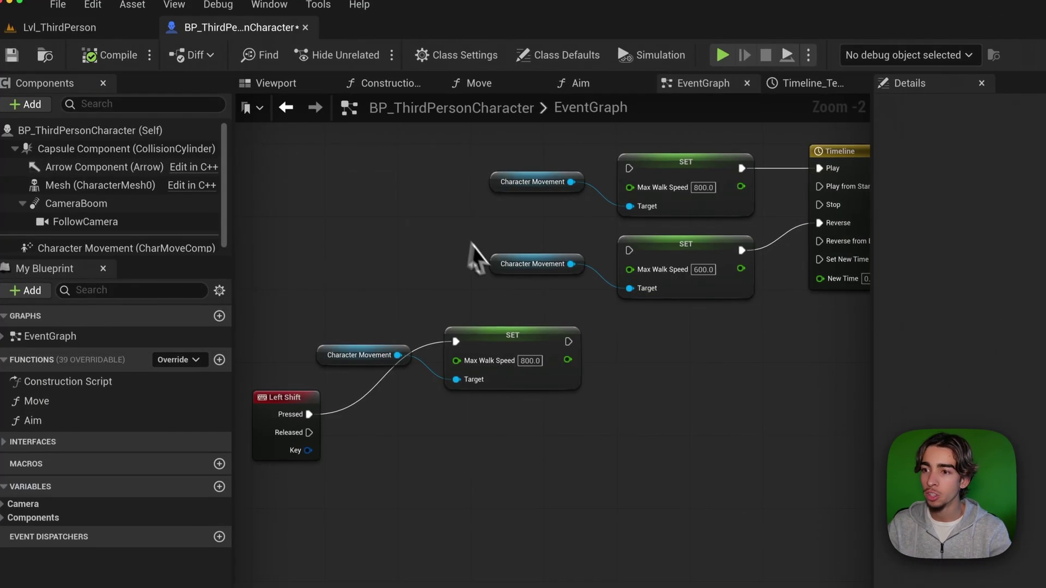
right_click_drag(474, 256, 583, 212)
left_click(278, 85)
left_click(144, 203)
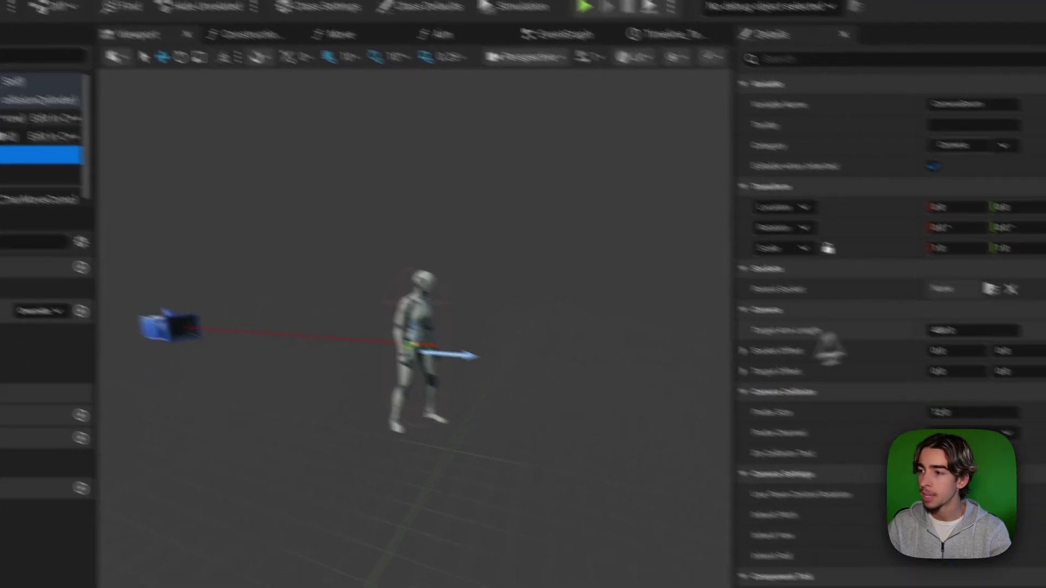
left_click(870, 305)
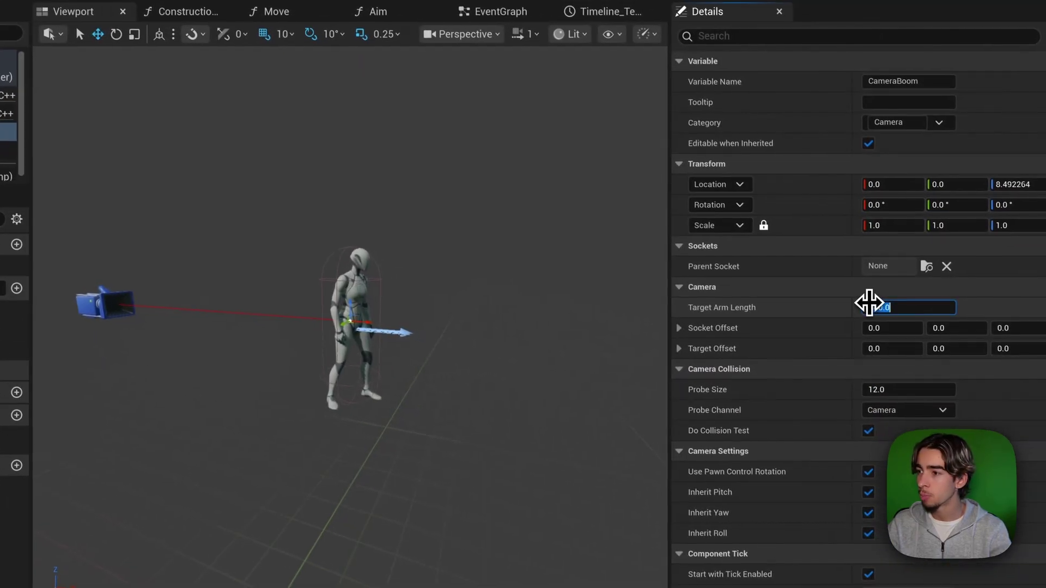
type("800")
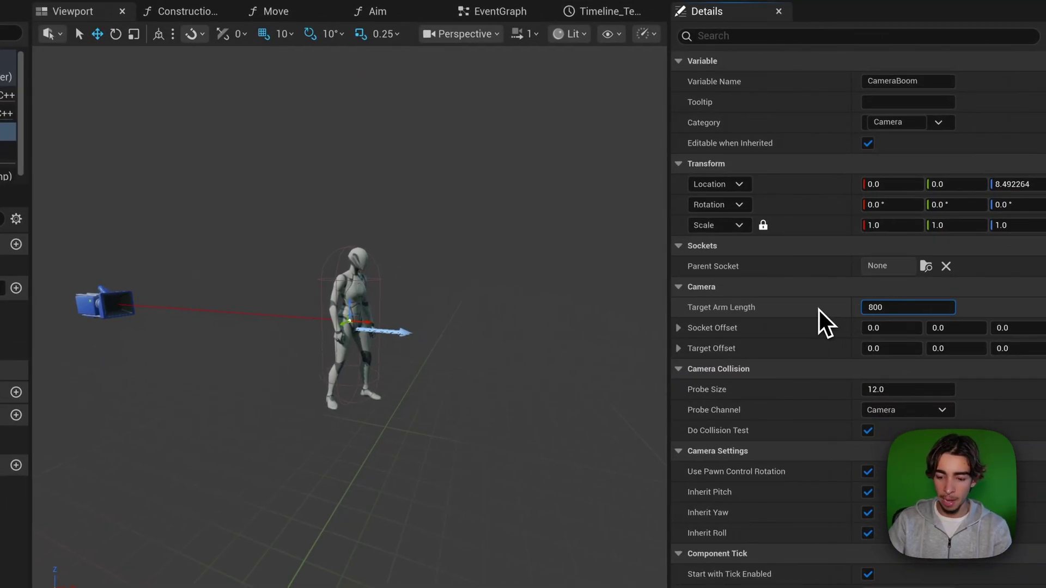
key("Return")
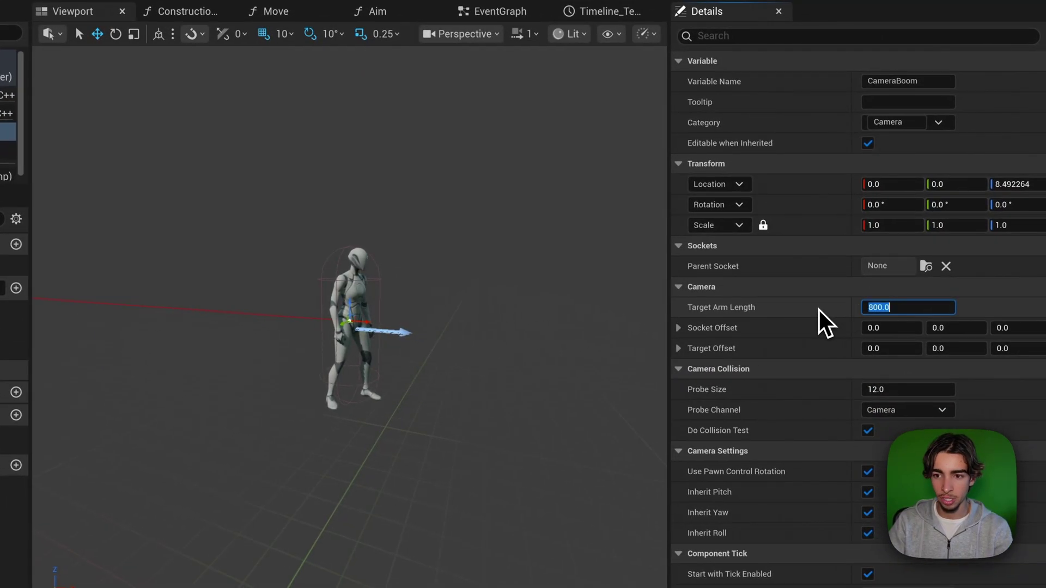
right_click_drag(439, 299, 398, 297)
scroll(398, 296, "down", 3)
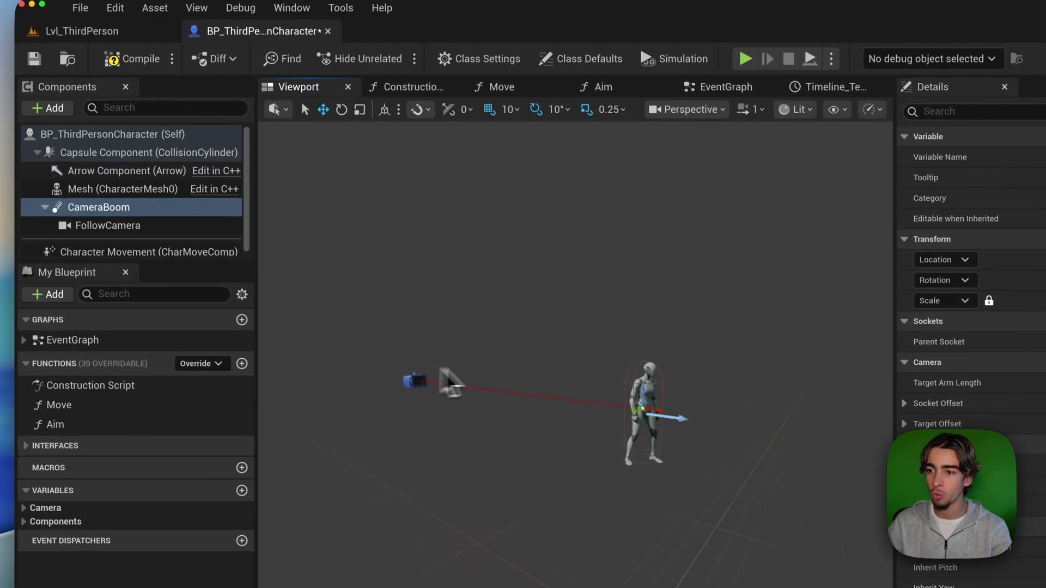
key("super+z")
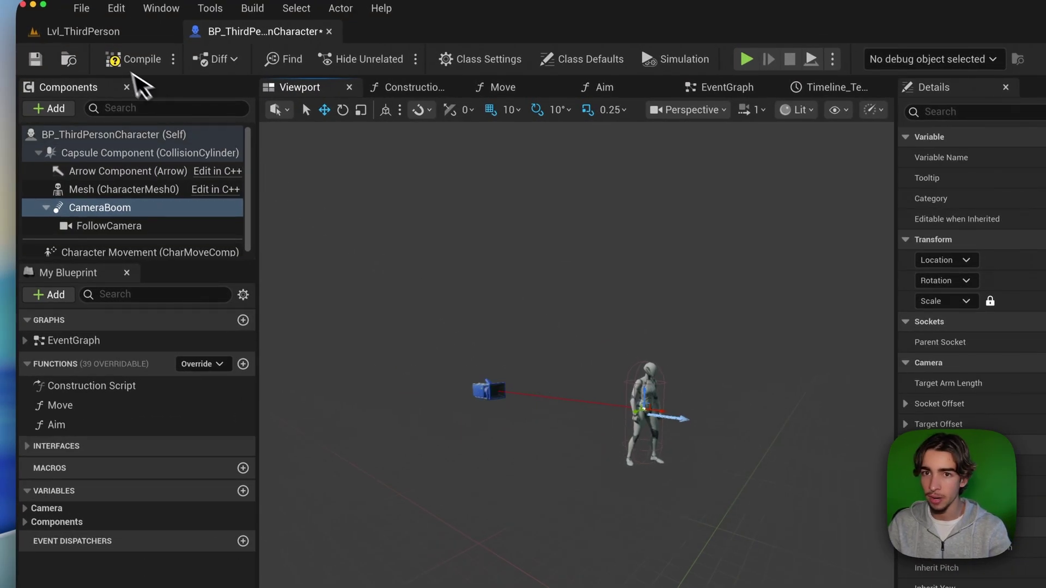
- Compile and save the character blueprint, and play-test the sprint with the camera's Target Arm Length set to 500
left_click(134, 59)
left_click(36, 59)
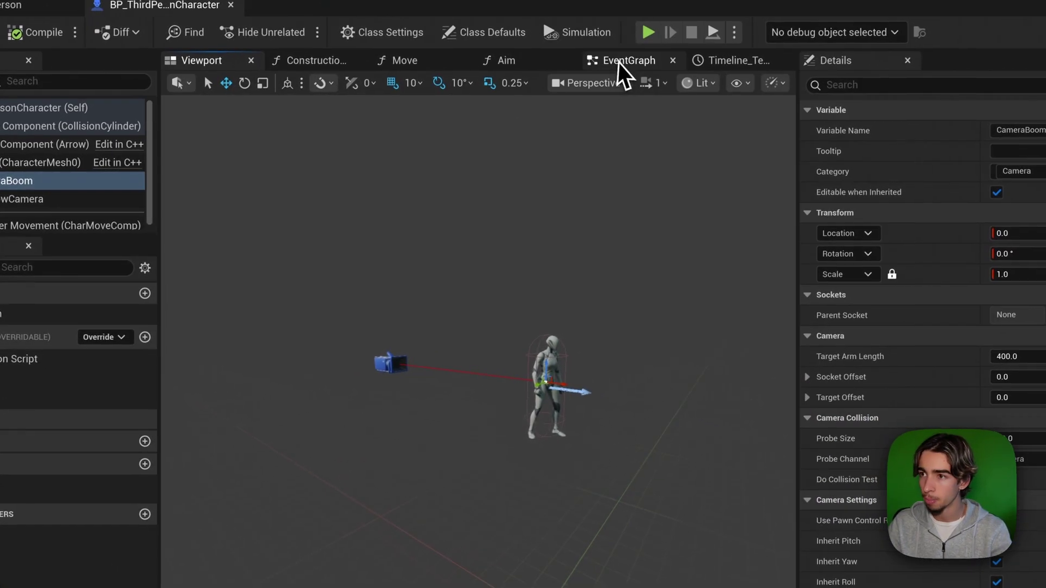
left_click(621, 61)
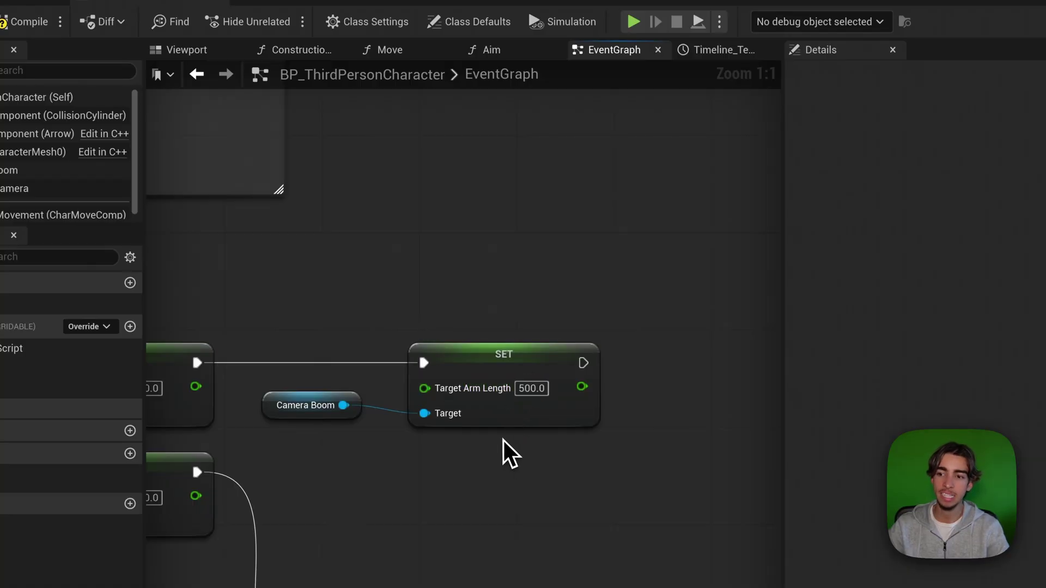
left_click(137, 47)
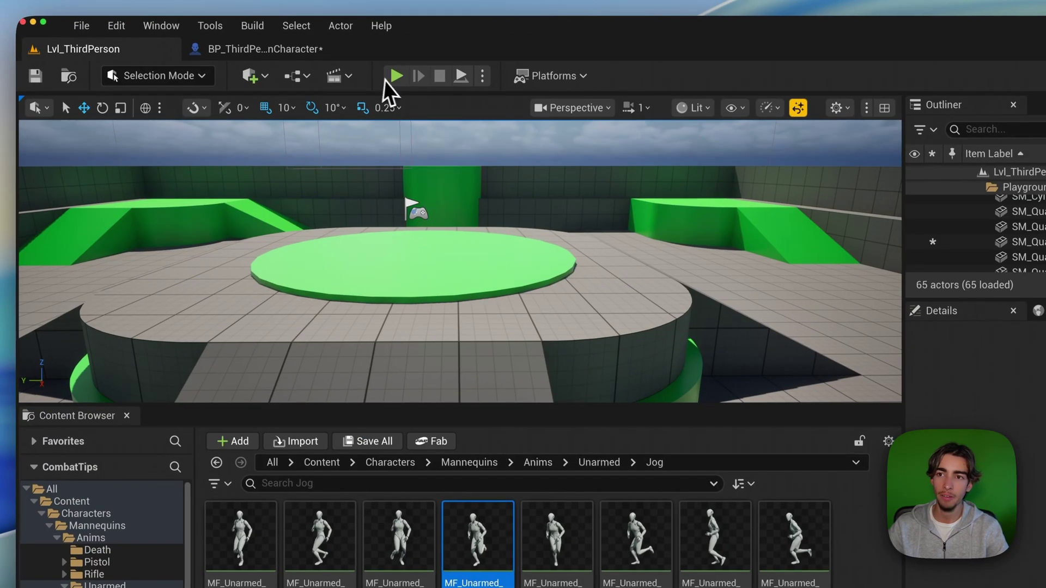
left_click(392, 77)
key("w")
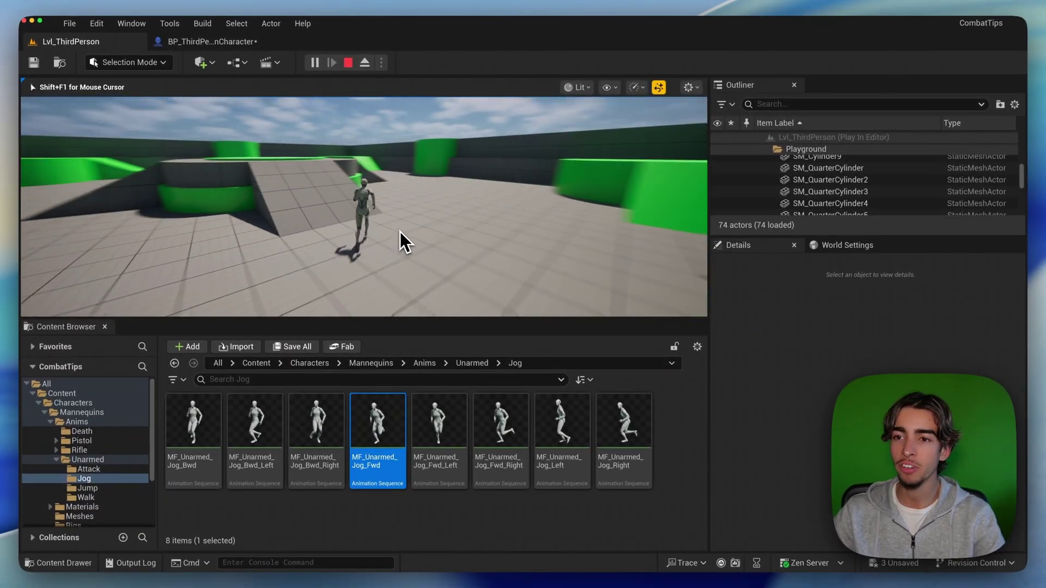
key("Escape")
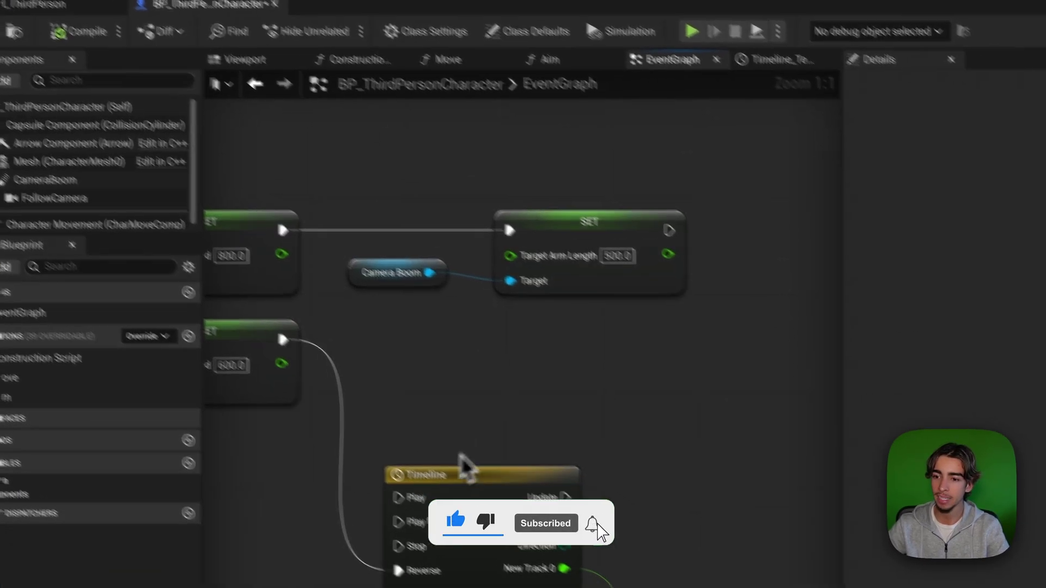
- Connect the 800 Max Walk Speed setter to the Timeline's Play input and line the Timeline up beside the walk speed setters
left_click(435, 367)
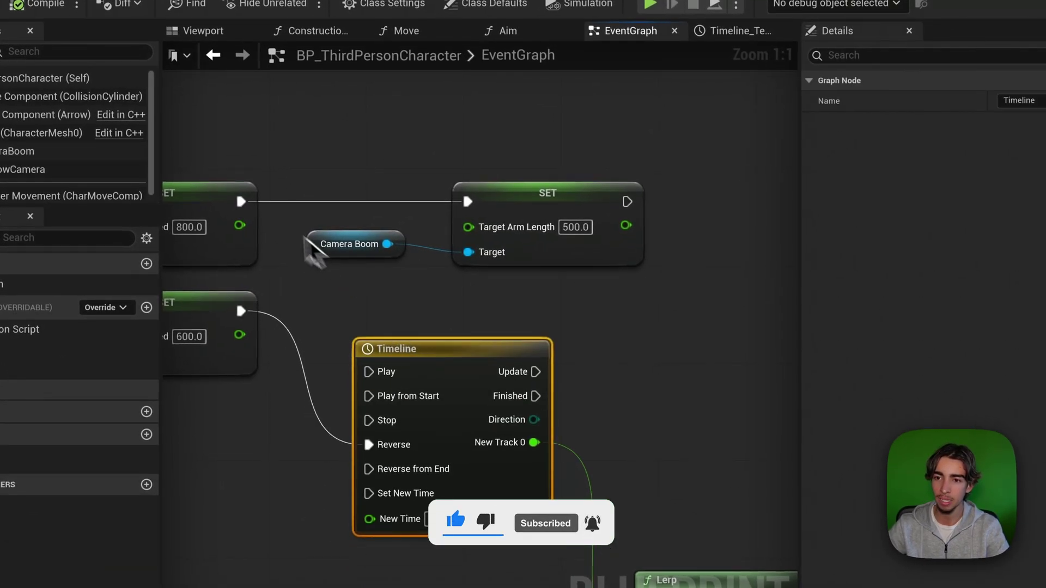
left_click_drag(241, 205, 372, 377)
left_click_drag(374, 224, 557, 289)
left_click_drag(539, 218, 698, 206)
left_click_drag(432, 362, 440, 187)
- Arrange the Target Arm Length setter after the Timeline with the Camera Boom node below it, leaving space between the nodes
right_click_drag(505, 120, 163, 124)
left_click_drag(346, 220, 419, 220)
right_click_drag(259, 266, 457, 272)
left_click_drag(308, 263, 173, 258)
left_click_drag(374, 254, 492, 350)
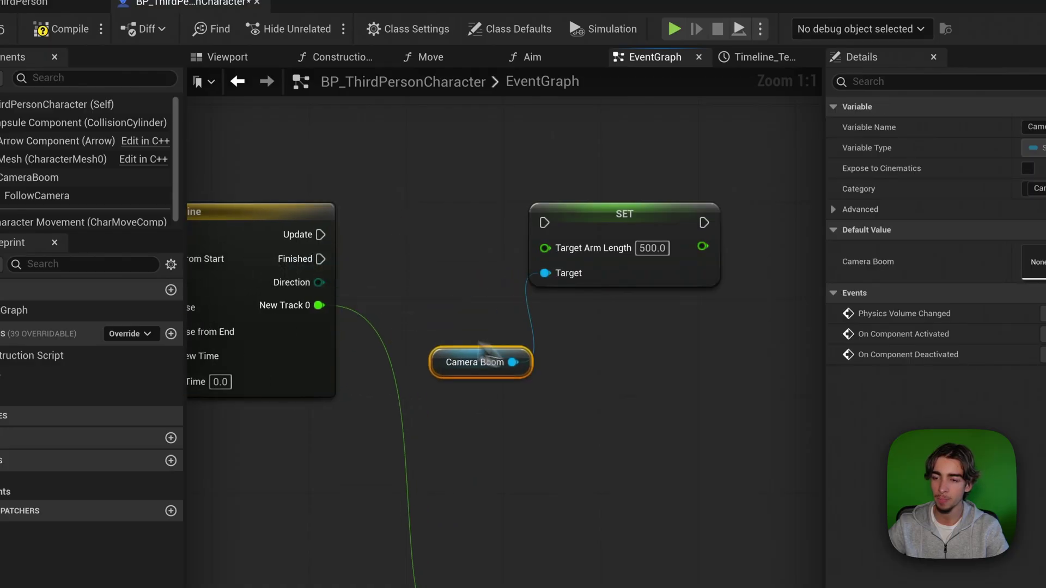
right_click_drag(260, 248, 518, 251)
left_click_drag(534, 227, 597, 230)
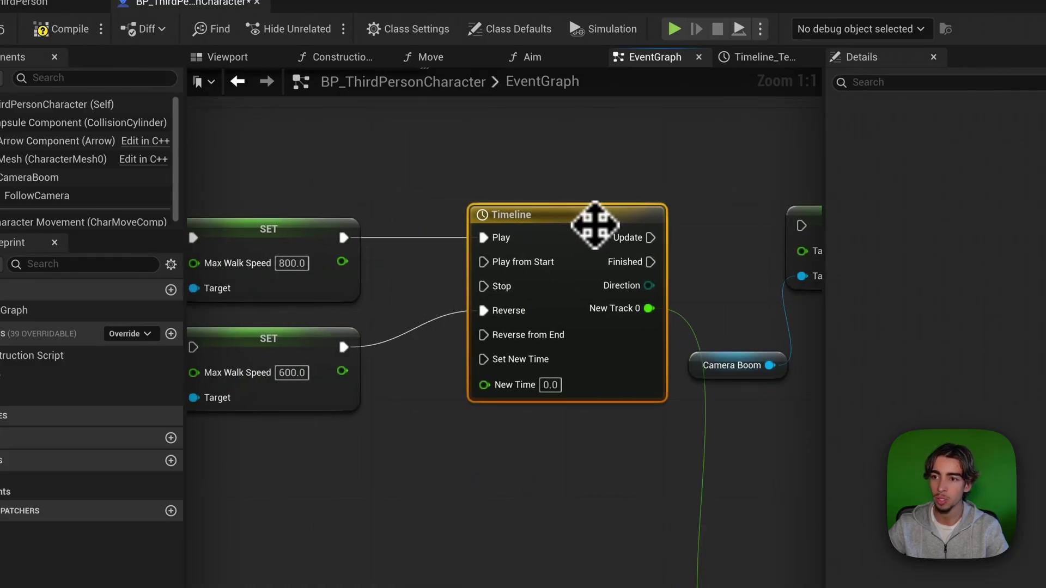
- Review the Timeline's length and track curve, and connect its Update output to the Target Arm Length setter
double_click(595, 225)
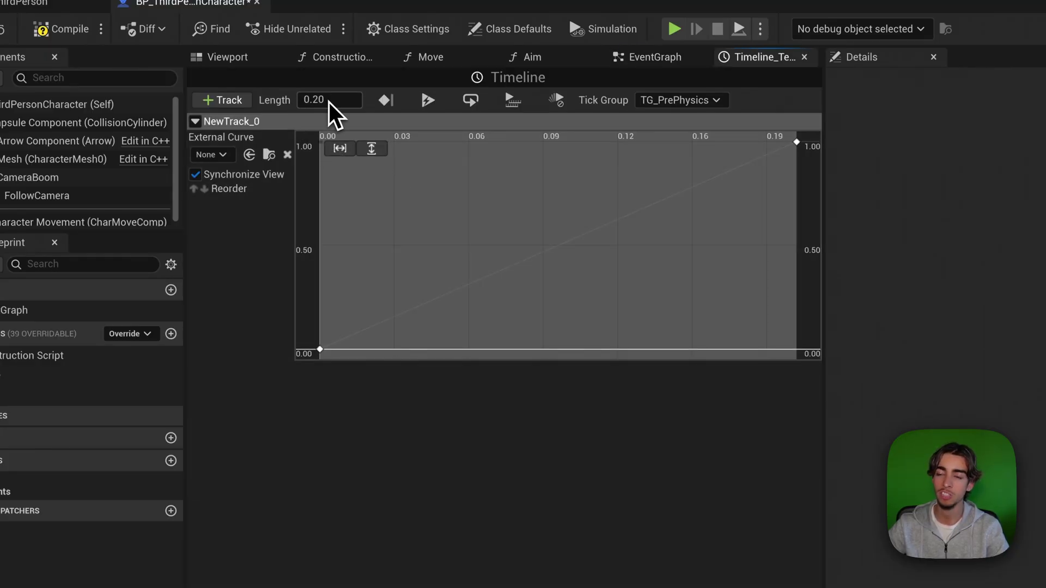
left_click(645, 59)
right_click_drag(739, 223, 484, 214)
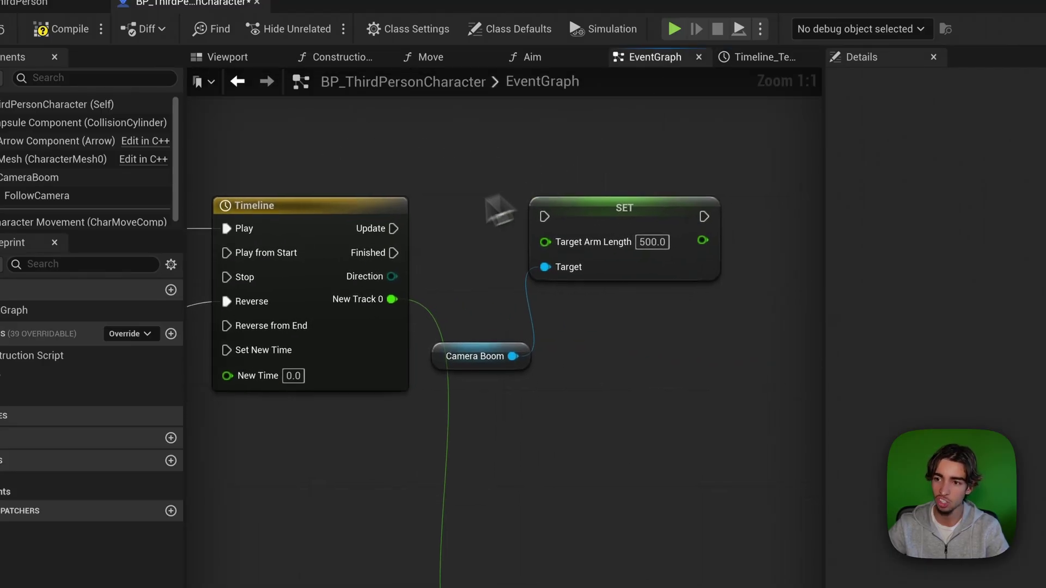
left_click_drag(545, 221, 544, 217)
left_click_drag(591, 228, 615, 229)
- Move the 400-to-500 Lerp node below Camera Boom and connect its Return Value to the setter's Target Arm Length
right_click_drag(679, 415, 576, 281)
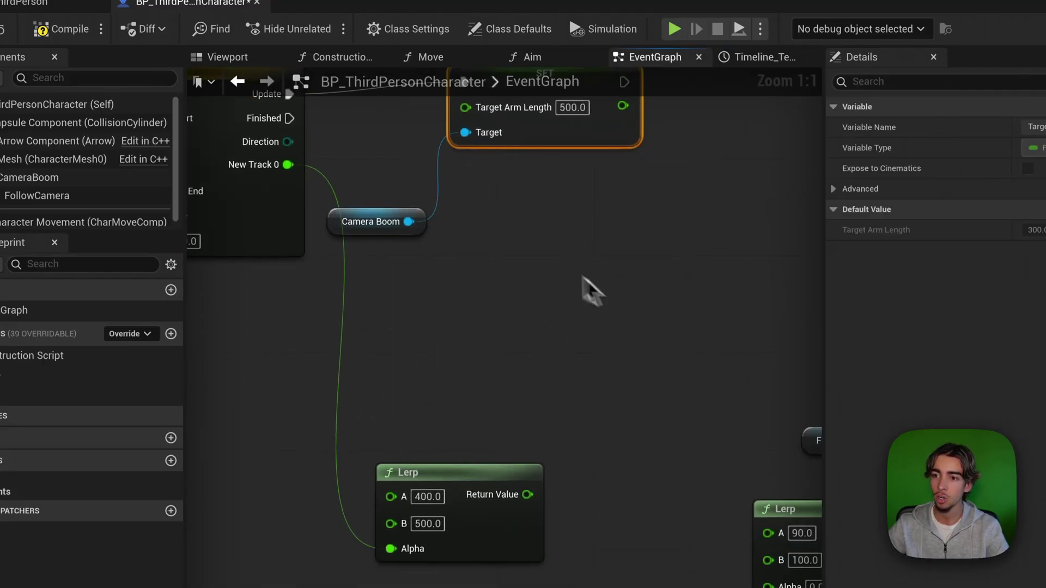
left_click_drag(465, 472, 453, 286)
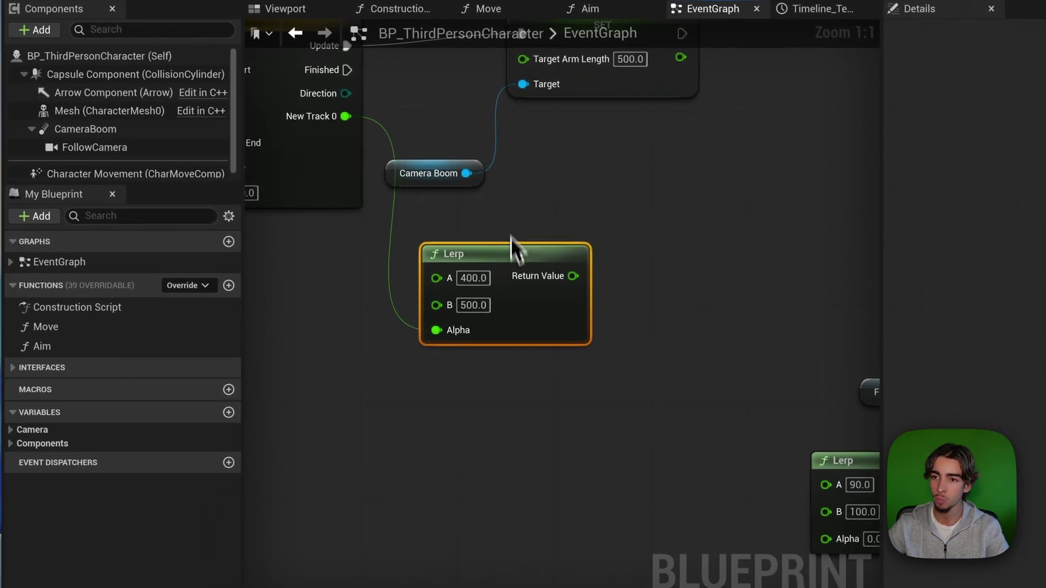
right_click_drag(511, 238, 521, 319)
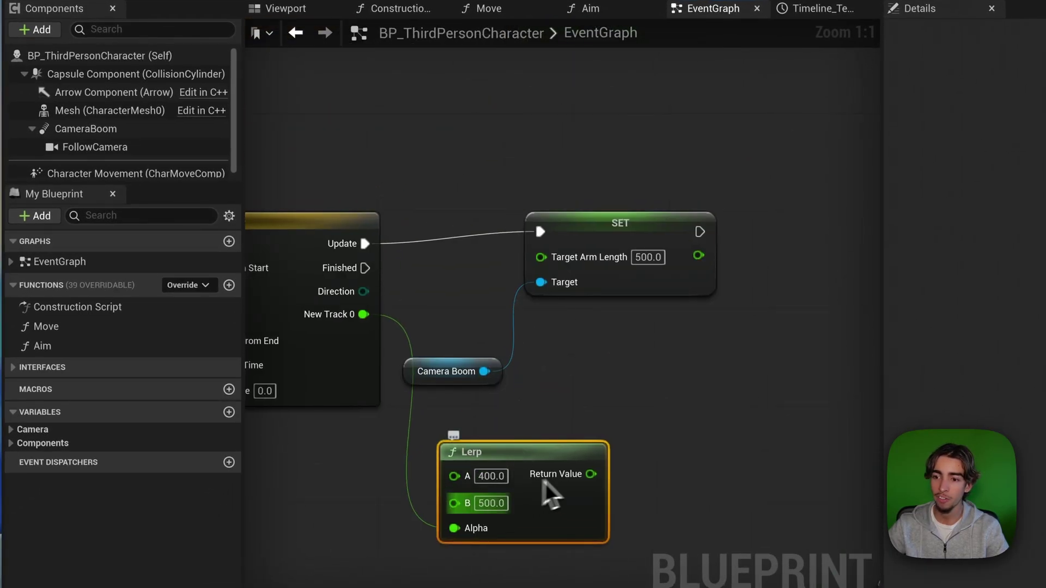
left_click_drag(590, 474, 600, 250)
- Play-test the sprint in the level with the Timeline-driven camera arm length, and stop the session
left_click(106, 132)
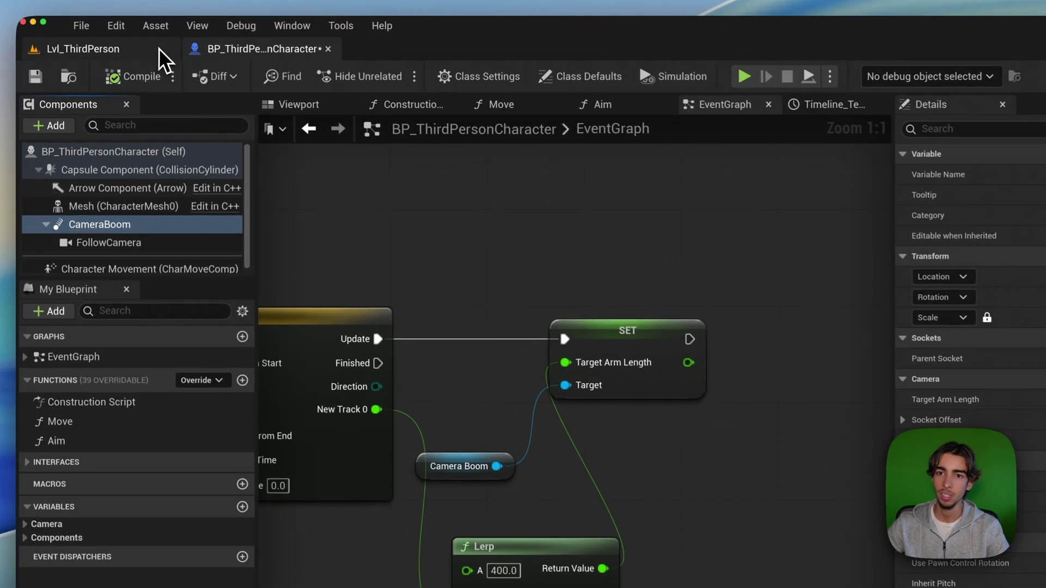
left_click(158, 48)
left_click(397, 76)
key("w")
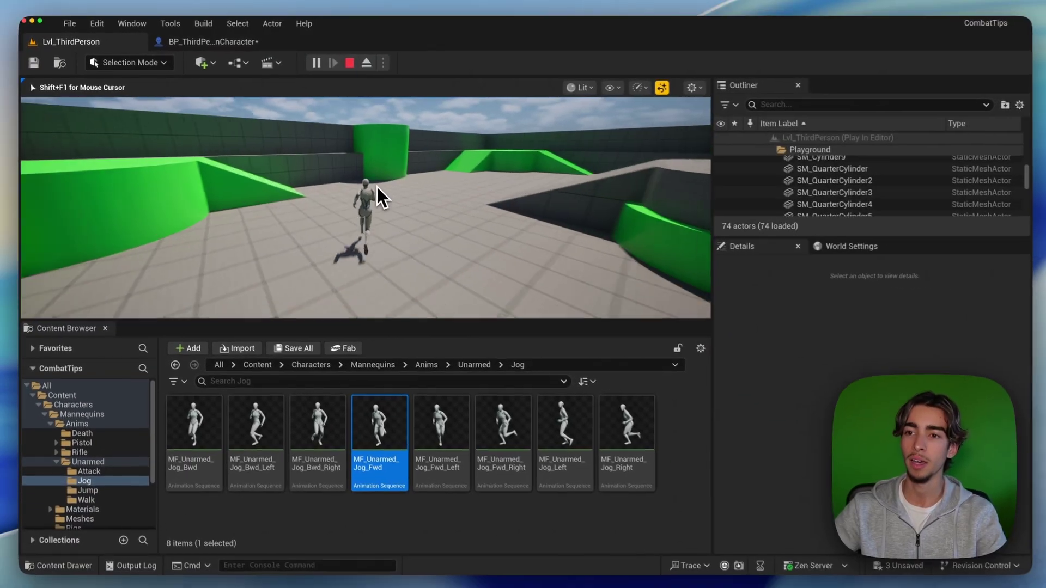
key("Escape")
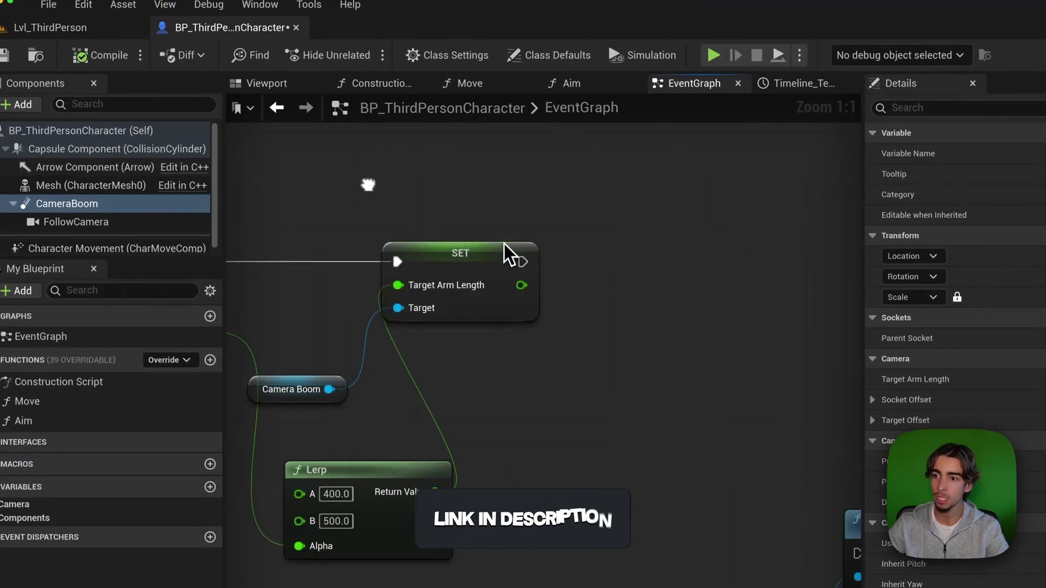
- Move the Set Field Of View, Follow Camera and 90-to-100 Lerp nodes closer, and connect the Target Arm Length setter to Set Field Of View
scroll(505, 243, "down", 2)
right_click_drag(511, 273, 309, 236)
left_click_drag(391, 390, 586, 539)
left_click_drag(555, 405, 501, 237)
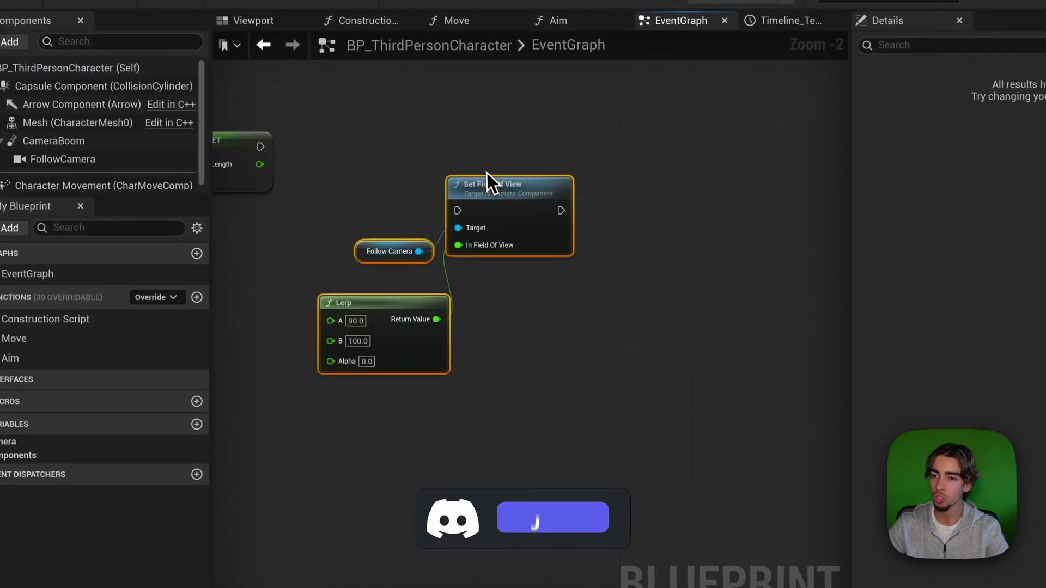
left_click_drag(487, 174, 487, 157)
left_click_drag(260, 146, 486, 136)
left_click(363, 108)
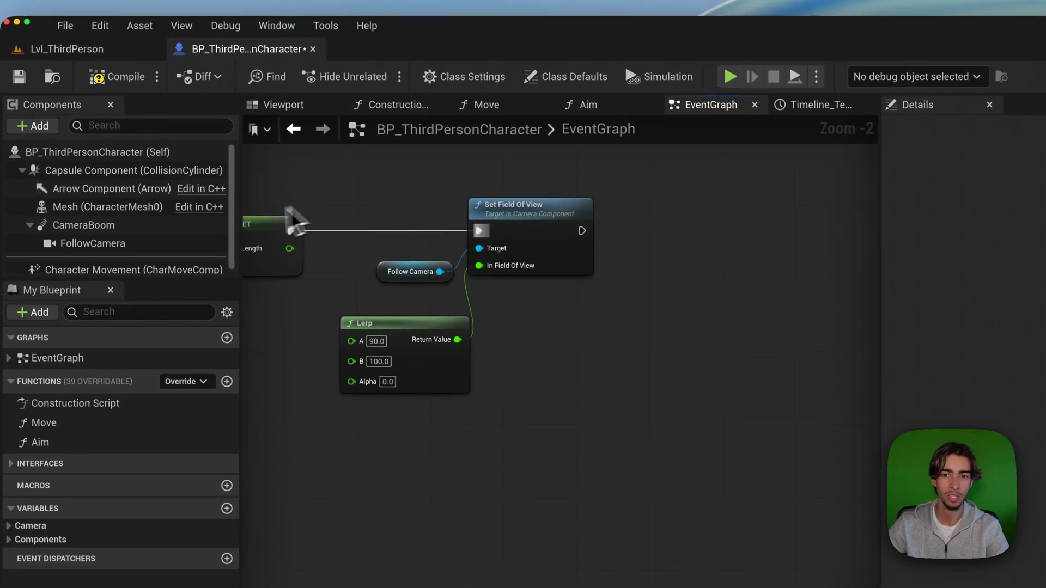
- Select the FollowCamera component in the blueprint viewport, and play-test the level with an exaggerated field of view
left_click(140, 246)
left_click(288, 104)
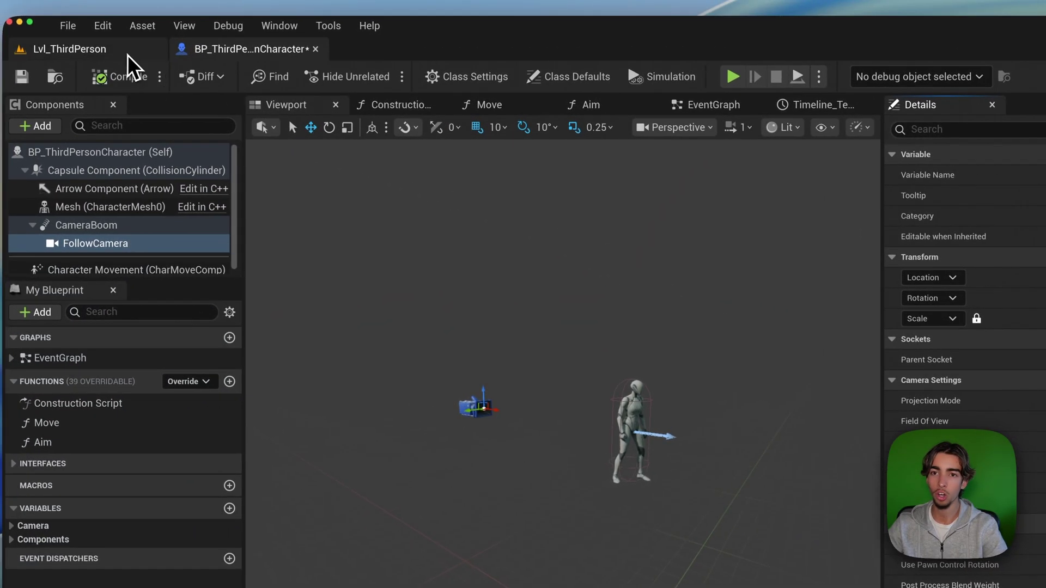
left_click(0, 0)
left_click(168, 18)
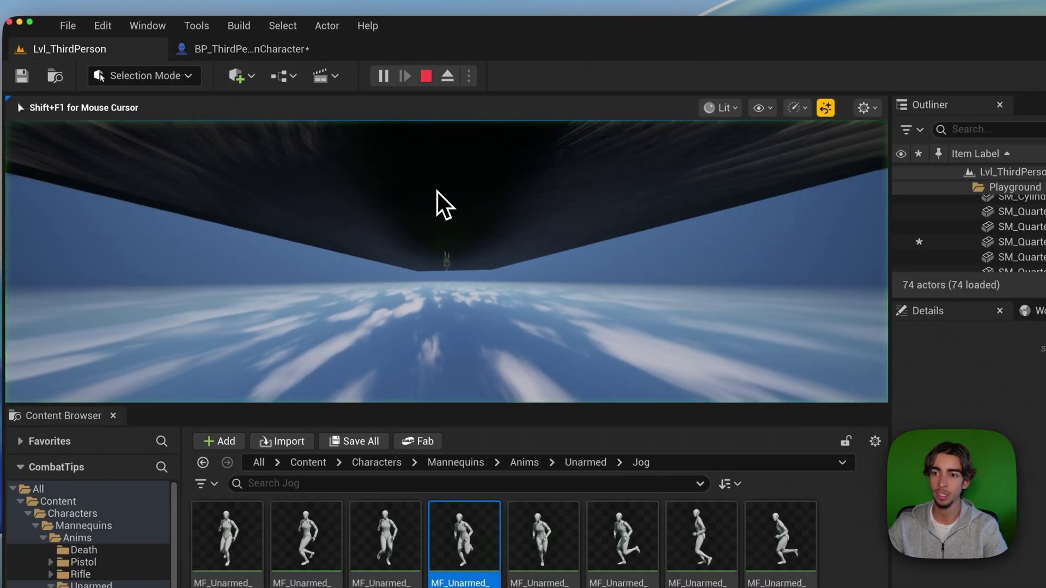
key("Escape")
- Set the FollowCamera's Field Of View to 150°, play-test the level with it, and return to the character blueprint
left_click(290, 54)
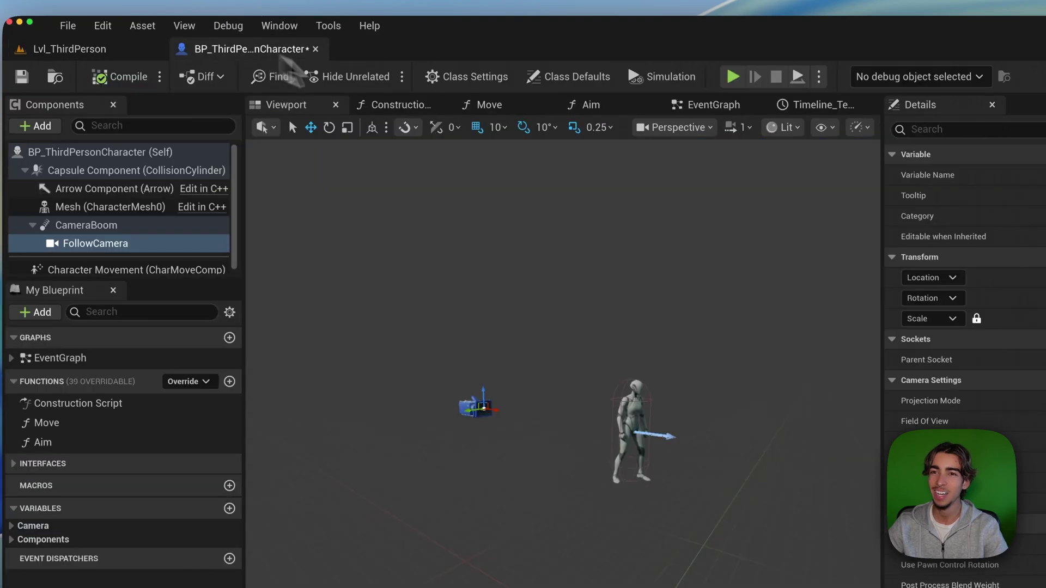
left_click(870, 371)
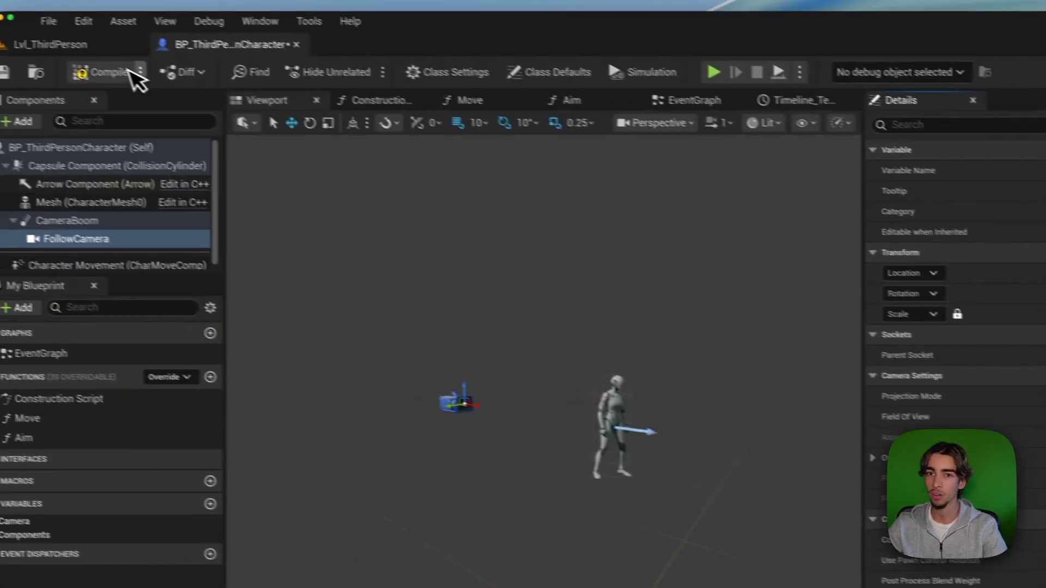
left_click(54, 44)
left_click(381, 75)
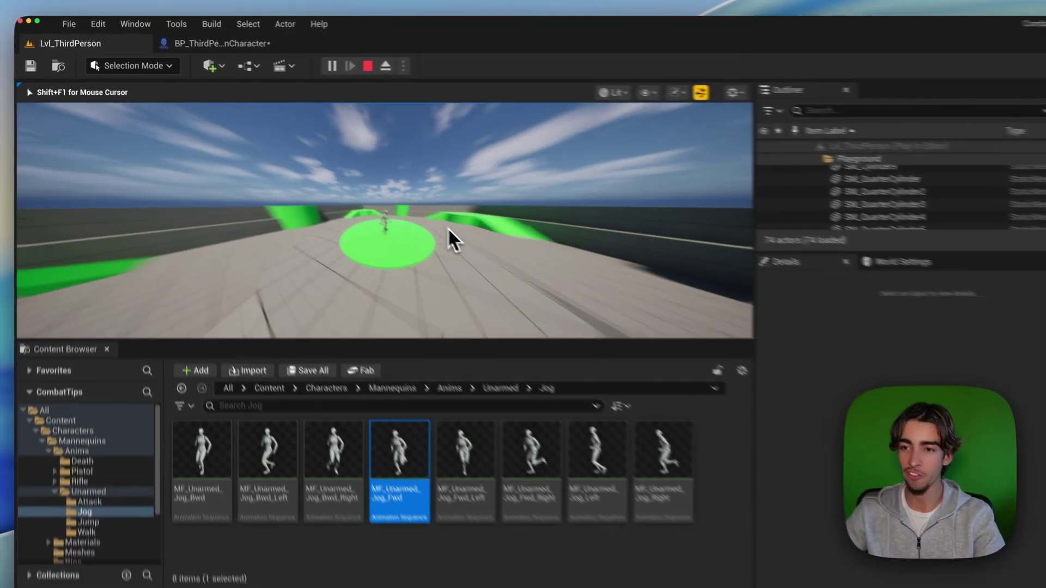
key("w")
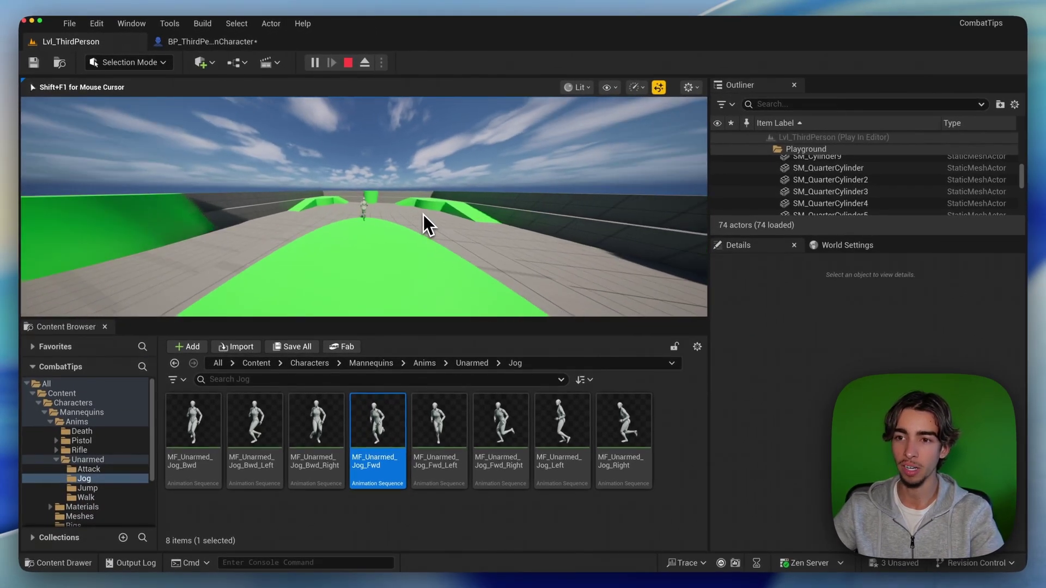
key("Escape")
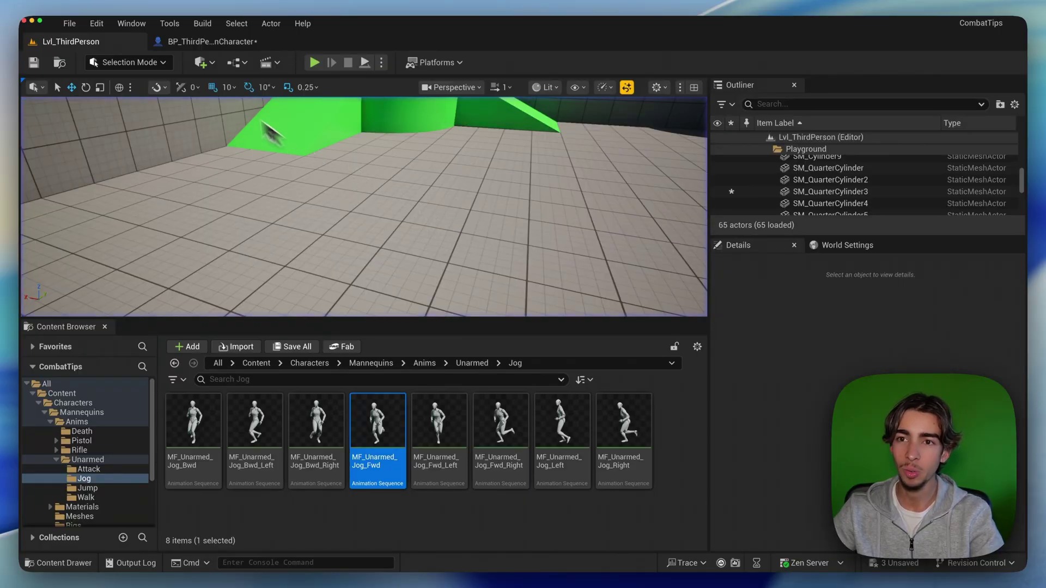
left_click(200, 44)
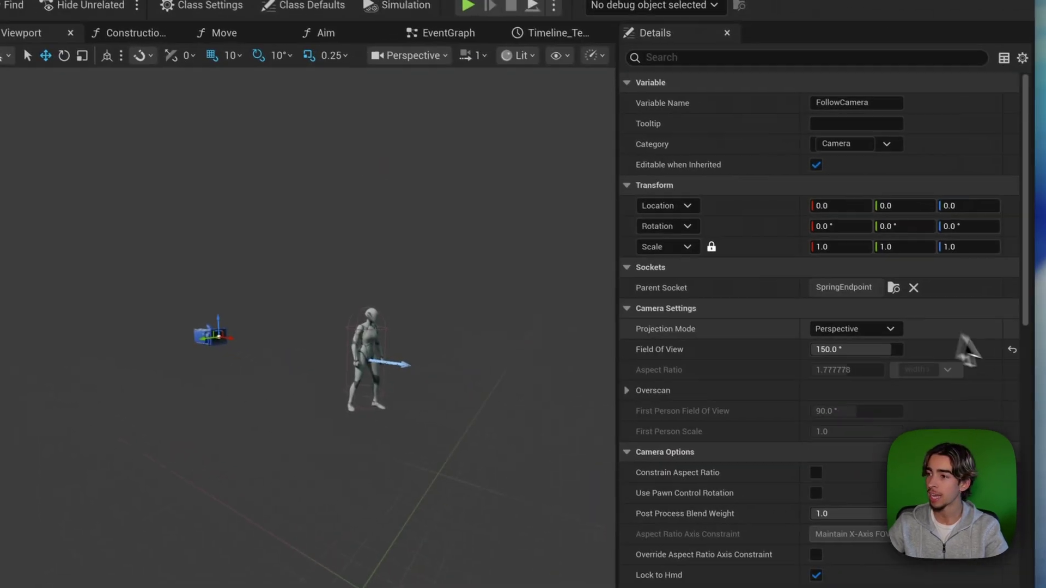
- Reset the FollowCamera's Field Of View to the default 90°, and connect the Timeline's New Track 0 to the 90-to-100 Lerp's Alpha
left_click(1009, 351)
left_click(585, 90)
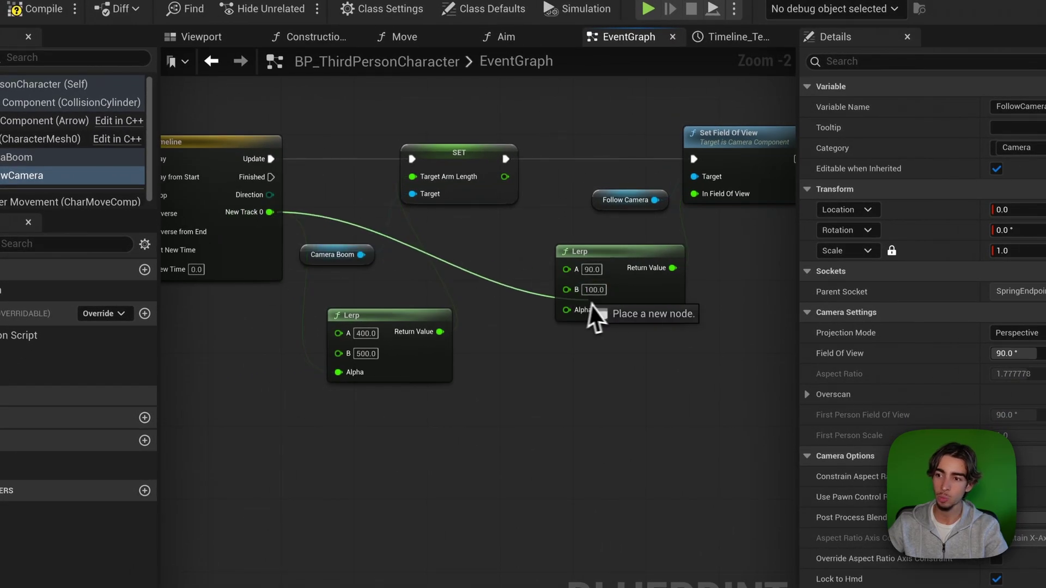
left_click_drag(591, 304, 566, 310)
right_click_drag(522, 309, 387, 313)
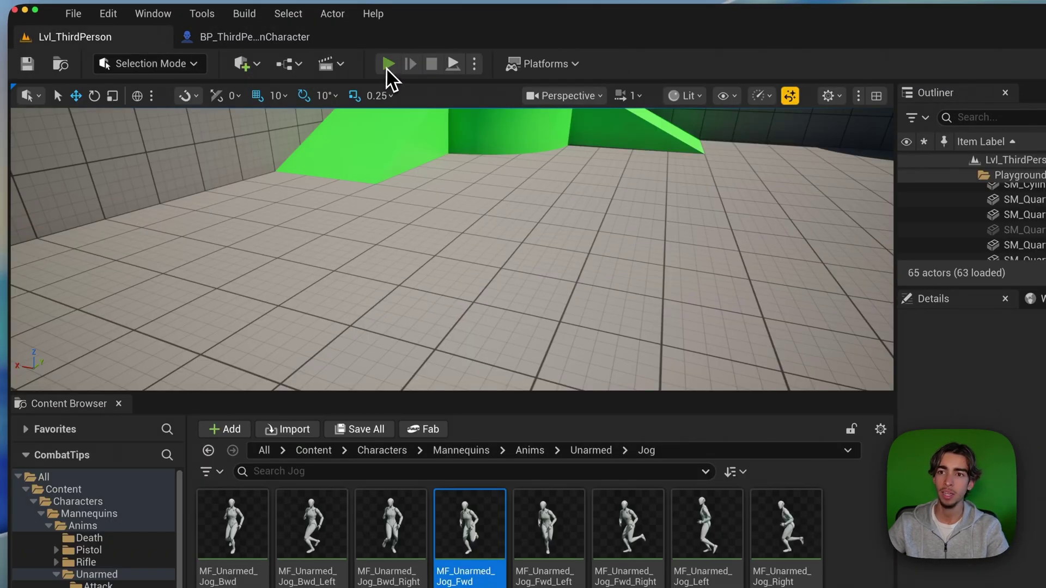
- Play-test running forward in the level with the Timeline-driven field of view, and stop the session
left_click(388, 63)
key("w")
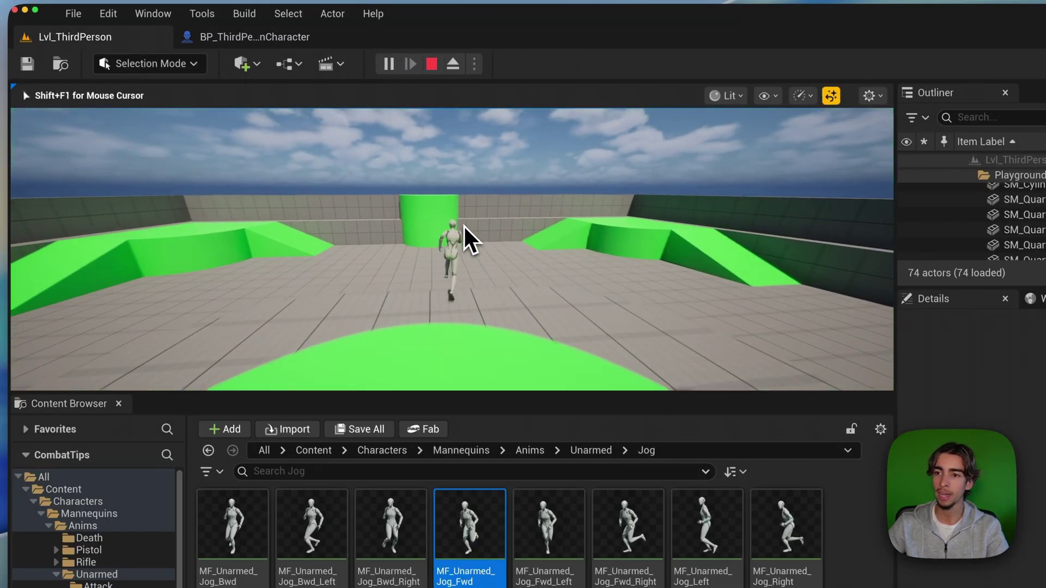
key("w")
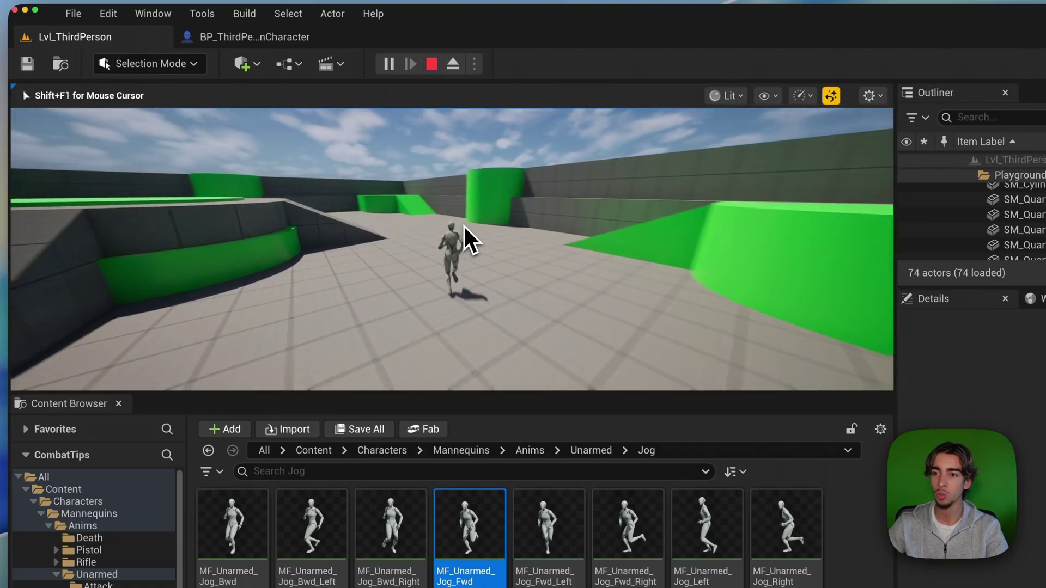
key("Escape")
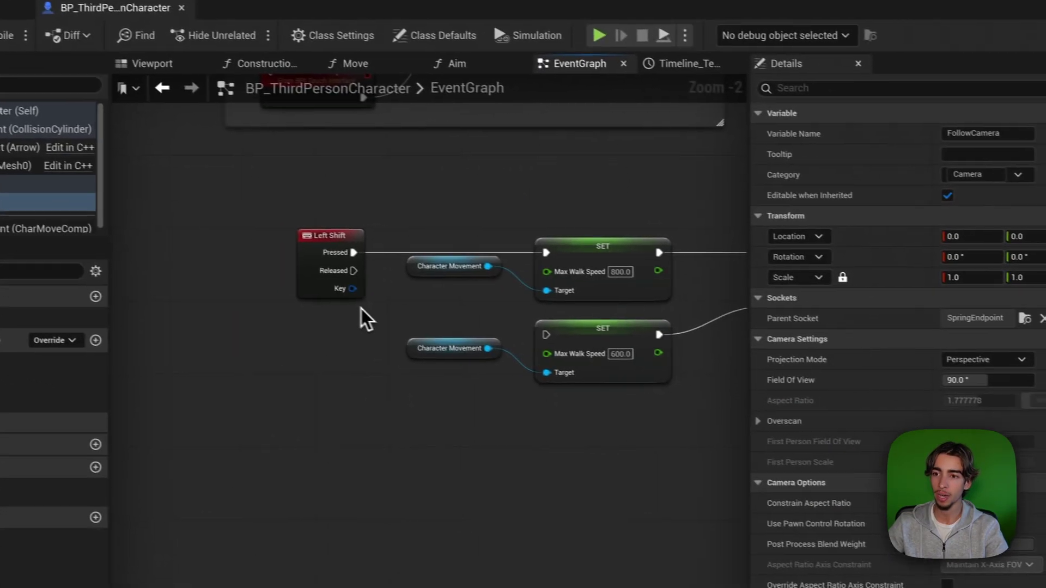
- Connect the Left Shift event's Released output to the setter with Max Walk Speed 600 in the character's event graph
right_click_drag(361, 308, 160, 283)
left_click_drag(152, 245, 219, 289)
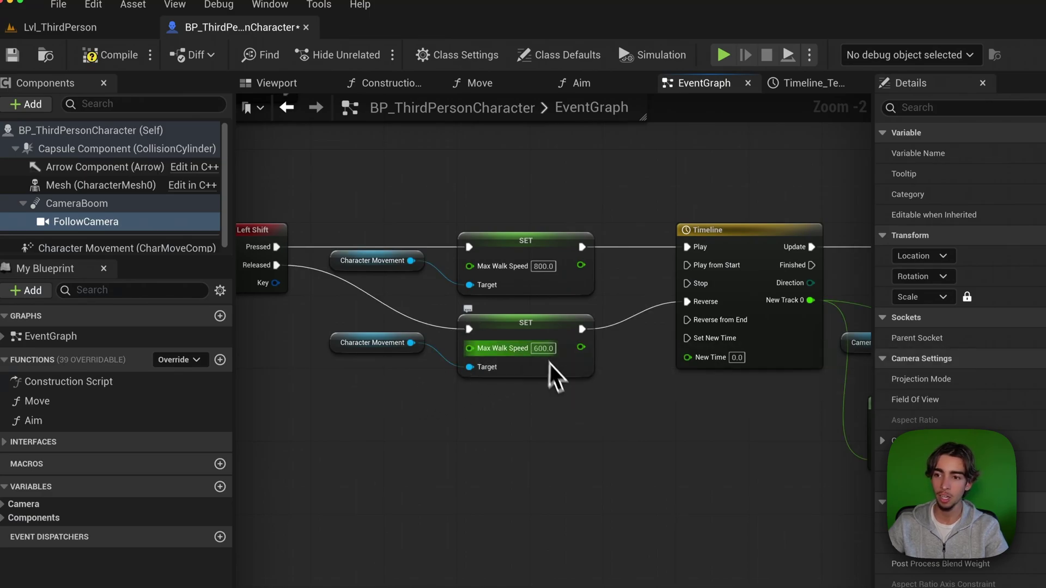
right_click_drag(564, 405, 438, 420)
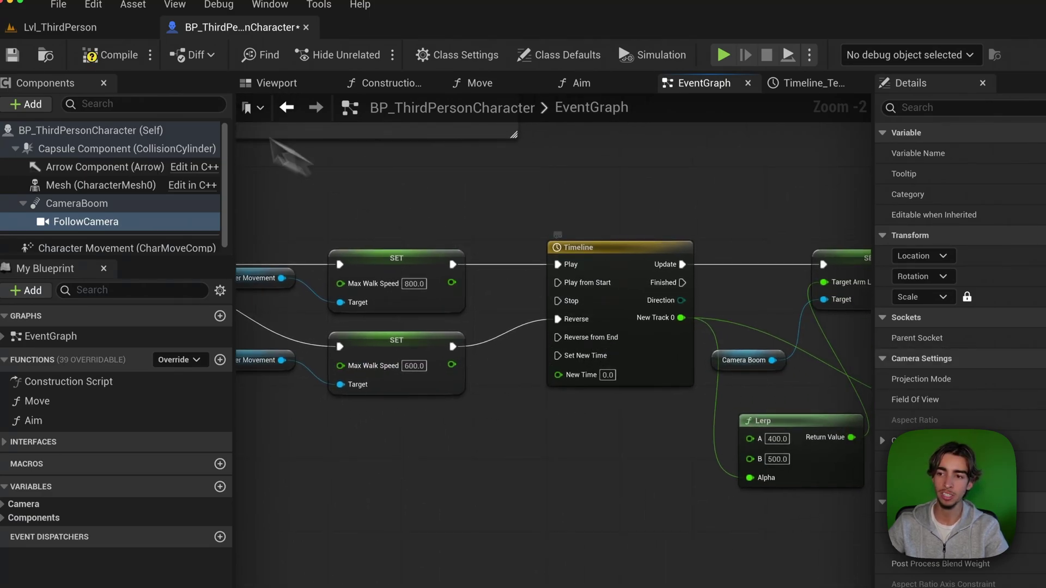
- Play-test the level again, running the character forward to check the sprint with its release behavior connected
left_click(129, 28)
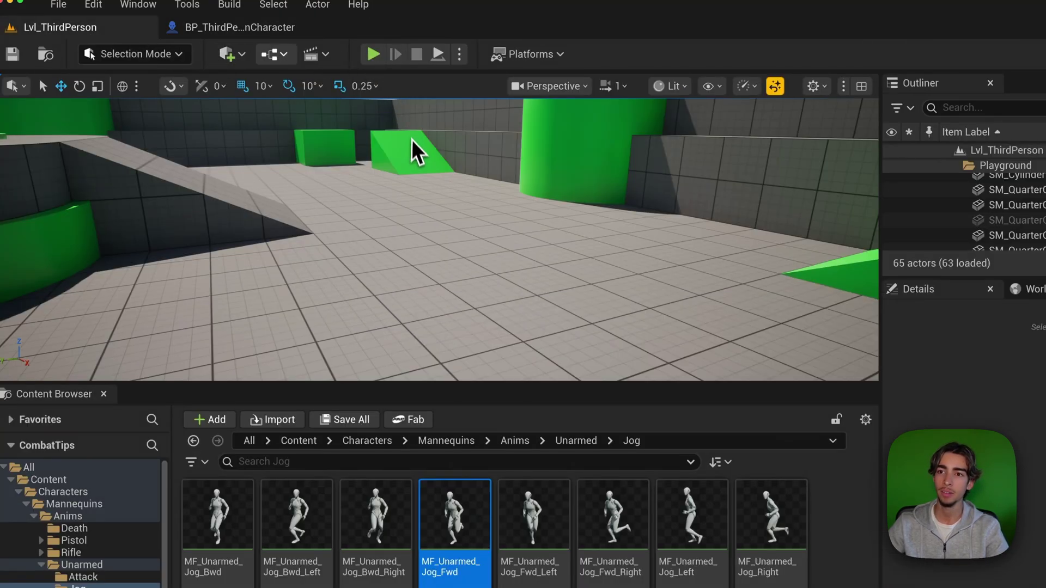
left_click(390, 112)
key("alt+p")
key("w")
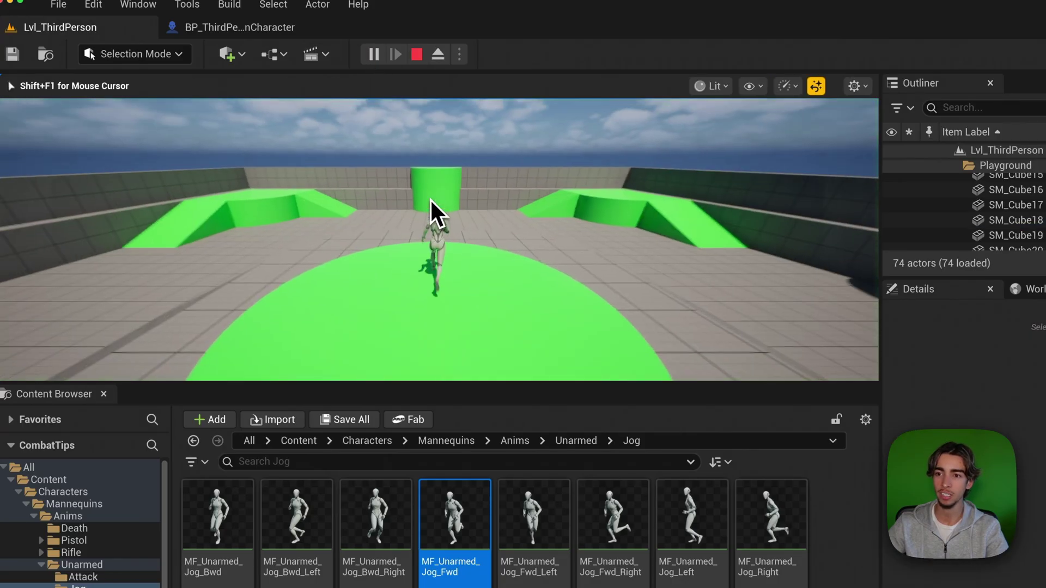